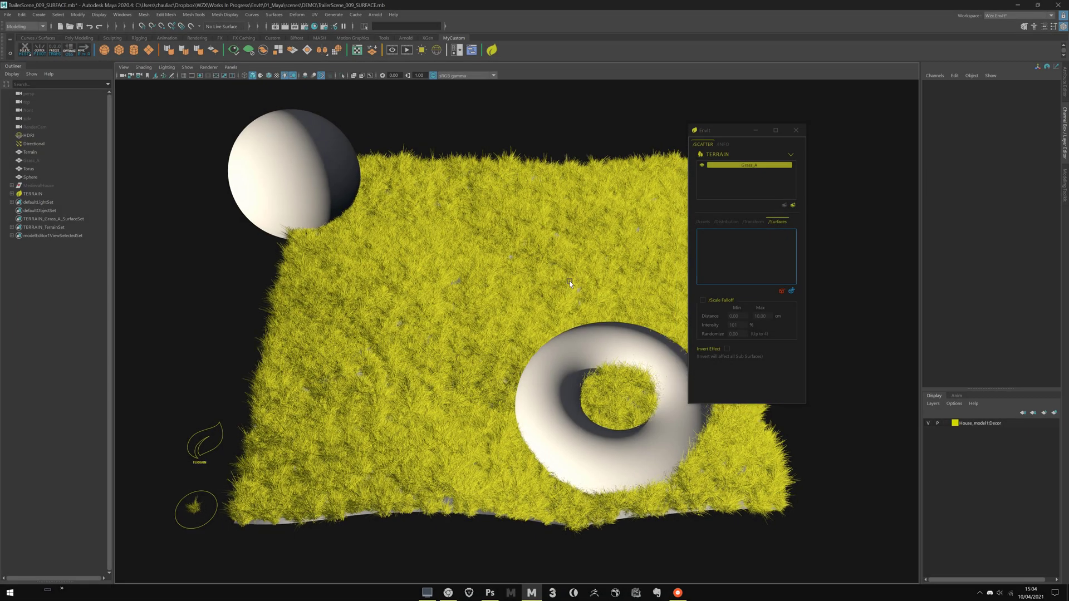
# Step: Add the Sphere to the Grass_A surfaces as an additive surface so that grass scatters over it
pyautogui.keyDown('alt'); pyautogui.moveTo(570, 282); pyautogui.dragTo(553, 287, button='middle'); pyautogui.keyUp('alt')
pyautogui.keyDown('alt'); pyautogui.moveTo(597, 281); pyautogui.dragTo(543, 288, button='right'); pyautogui.keyUp('alt')
pyautogui.keyDown('alt'); pyautogui.moveTo(545, 280); pyautogui.dragTo(531, 285, button='middle'); pyautogui.keyUp('alt')
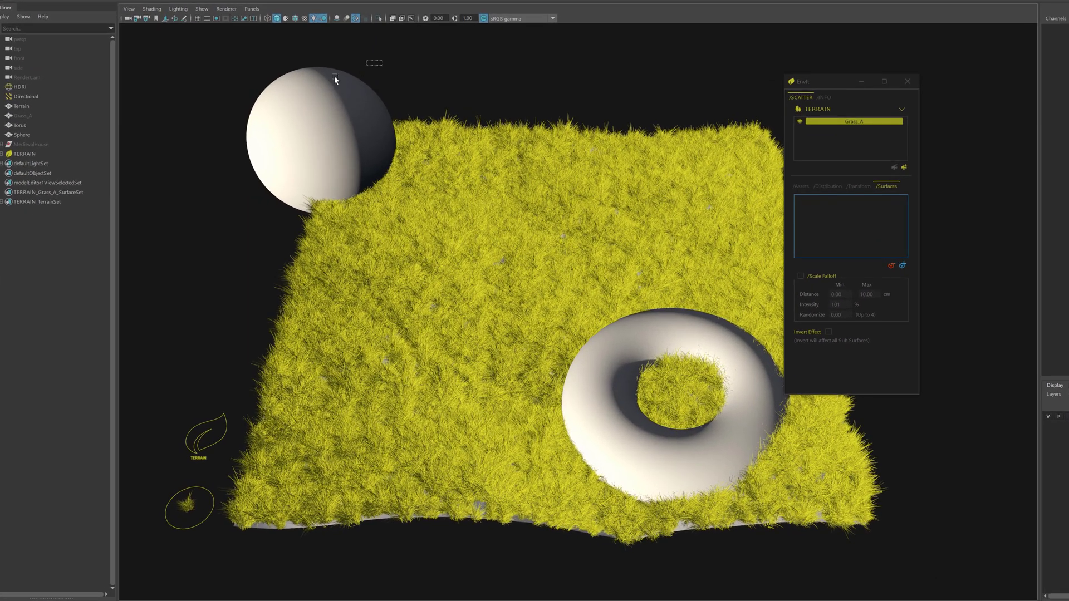
pyautogui.click(334, 79)
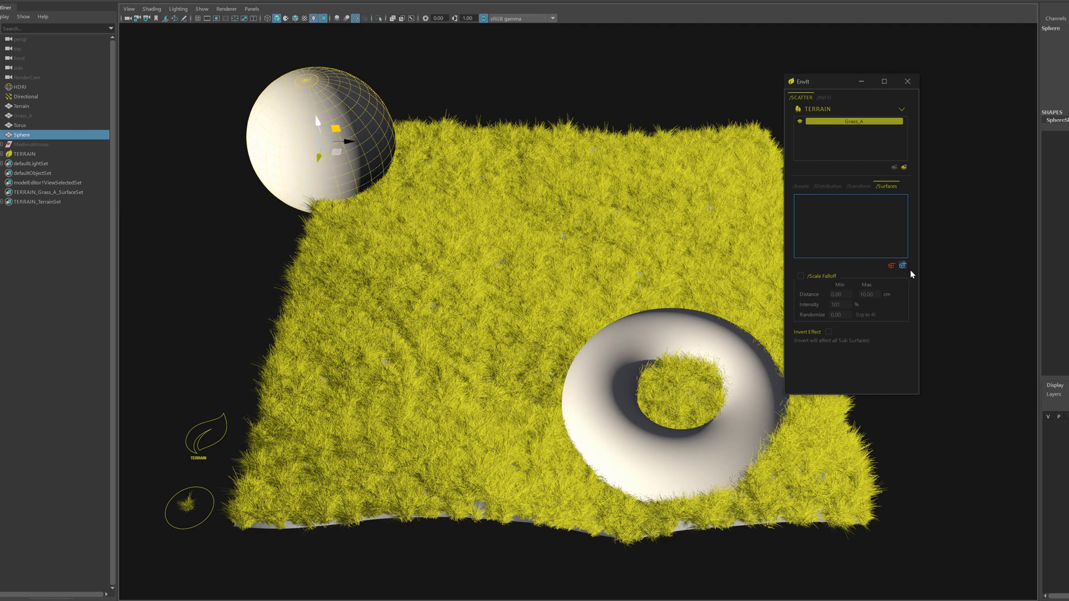
pyautogui.click(903, 266)
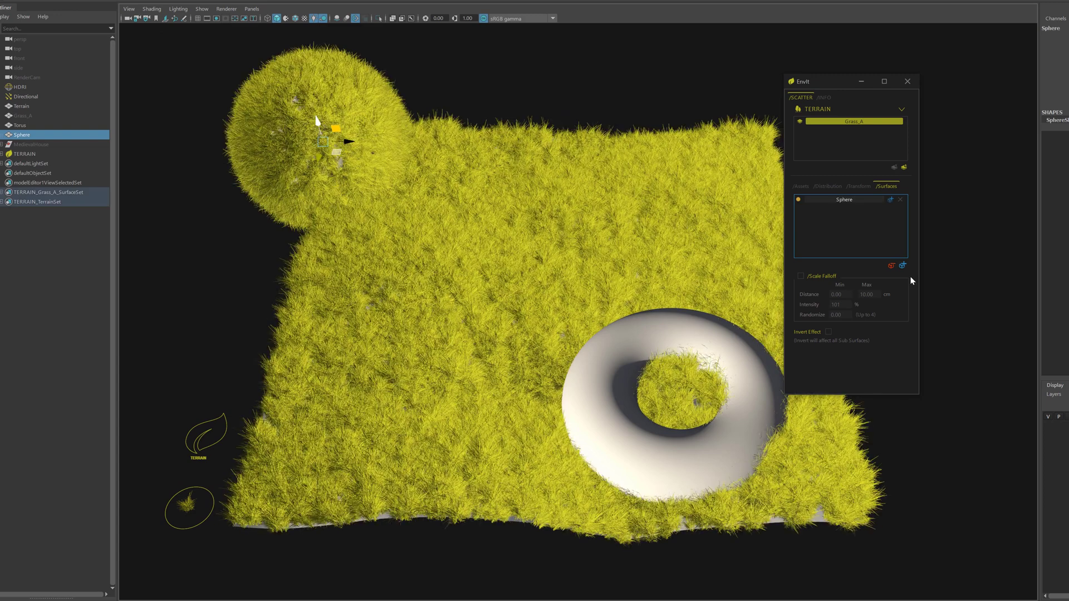
pyautogui.keyDown('alt'); pyautogui.moveTo(435, 222); pyautogui.dragTo(470, 269, button='middle'); pyautogui.keyUp('alt')
pyautogui.keyDown('alt'); pyautogui.moveTo(431, 251); pyautogui.dragTo(384, 204, button='right'); pyautogui.keyUp('alt')
pyautogui.moveTo(385, 207); pyautogui.dragTo(327, 182)
pyautogui.click(521, 121)
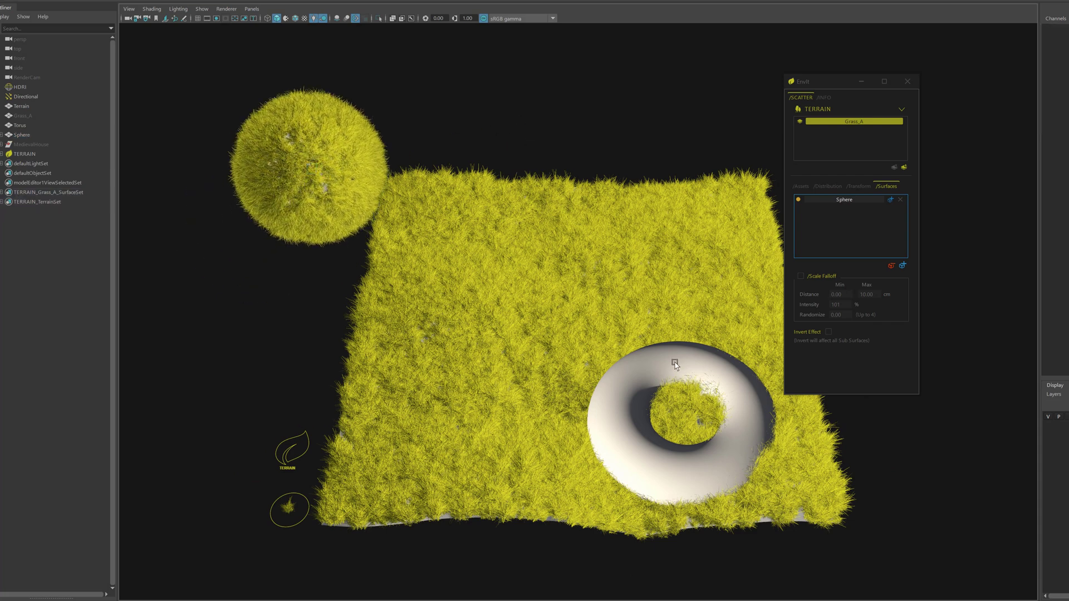
# Step: Add the Torus to the Grass_A surfaces as a subtractive surface and hide its mesh
pyautogui.click(753, 416)
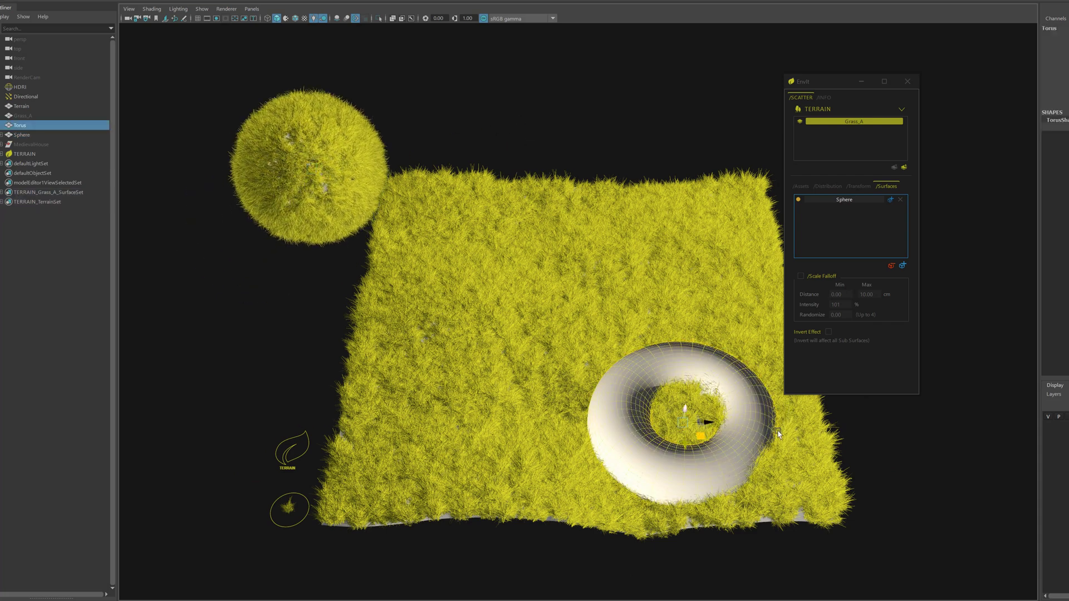
pyautogui.click(889, 271)
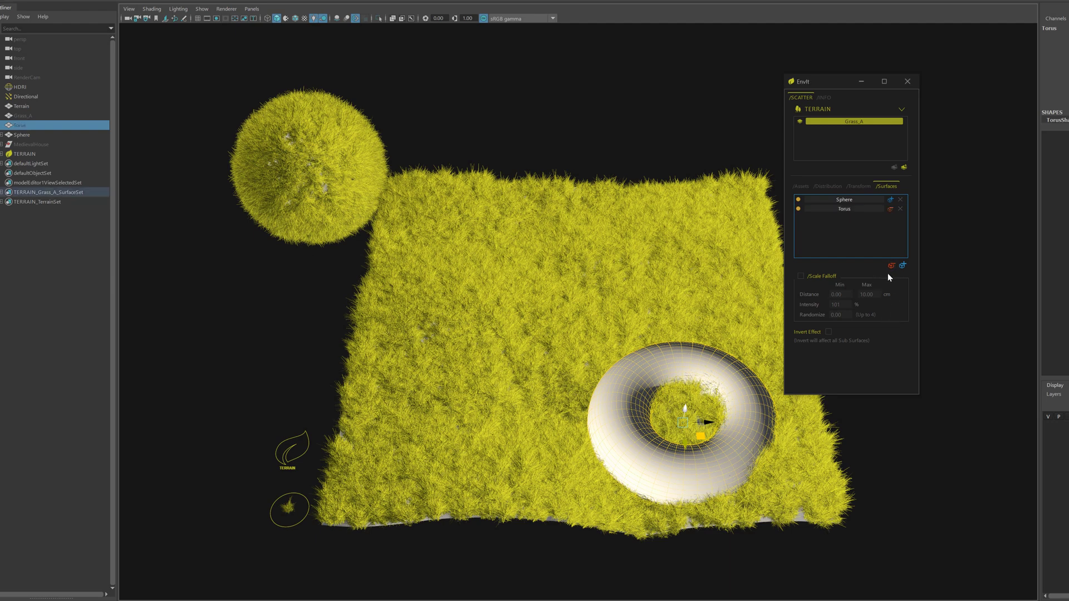
pyautogui.press('h')
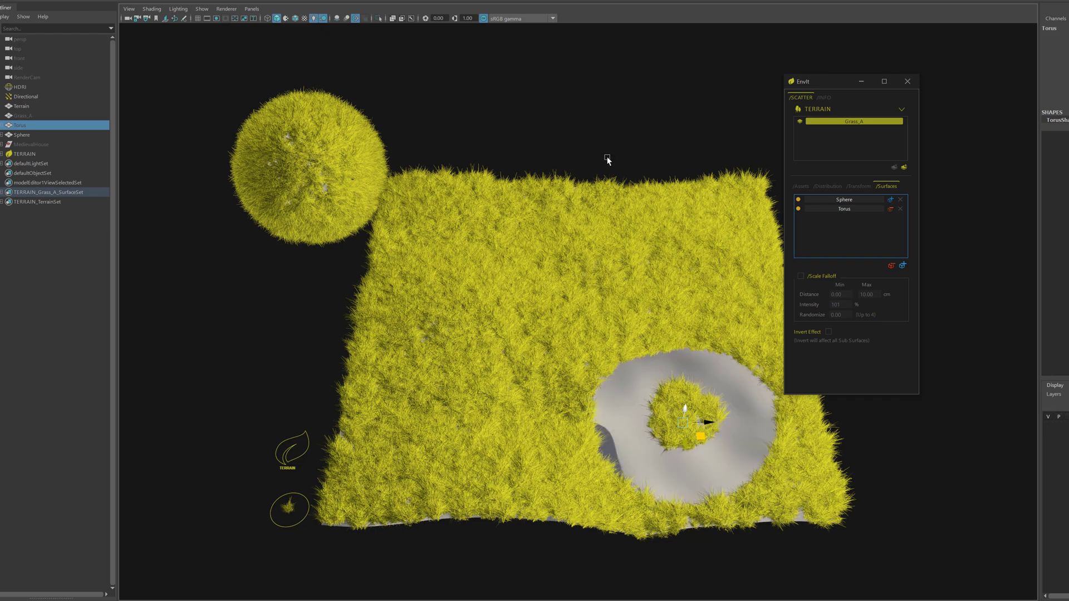
# Step: Move the hidden Torus from the terrain's front corner toward its centre to shift the cleared ring in the grass
pyautogui.keyDown('alt'); pyautogui.moveTo(712, 371); pyautogui.dragTo(695, 346, button='middle'); pyautogui.keyUp('alt')
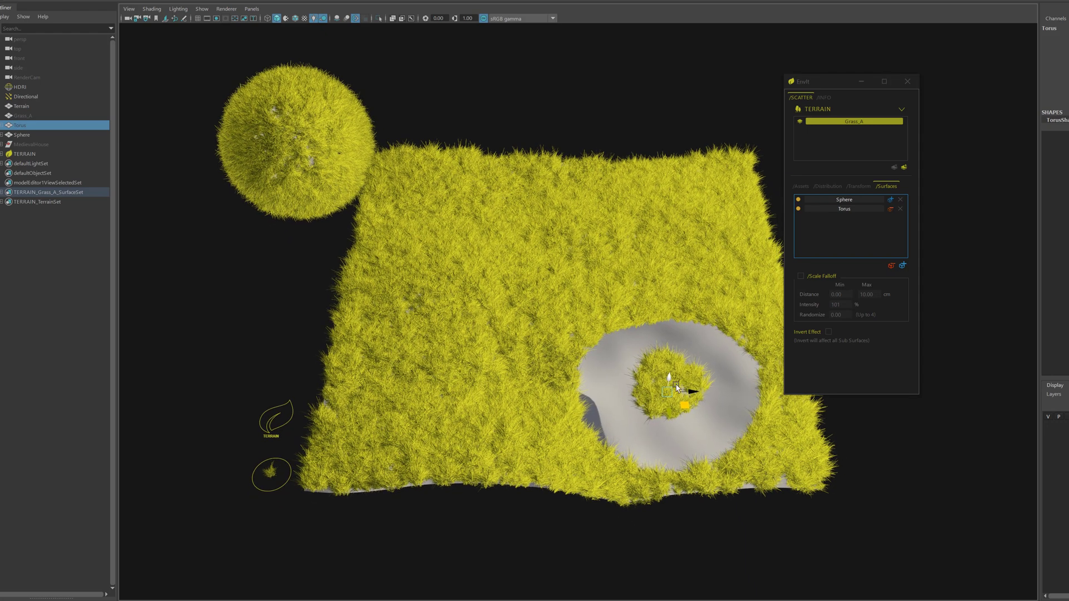
pyautogui.keyDown('alt'); pyautogui.moveTo(628, 329); pyautogui.dragTo(687, 323); pyautogui.keyUp('alt')
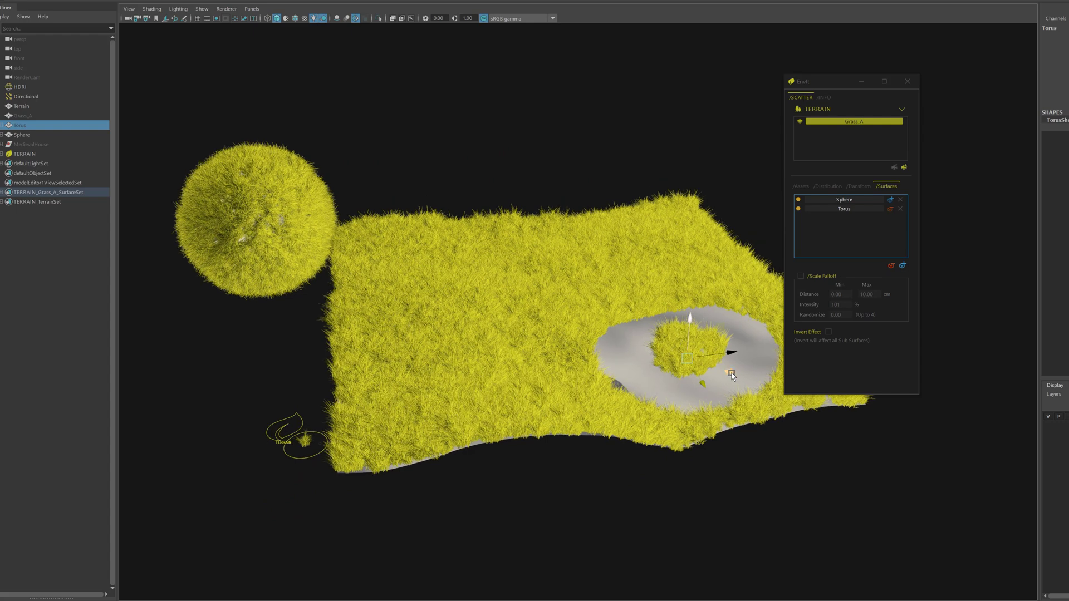
pyautogui.moveTo(730, 374); pyautogui.dragTo(639, 339)
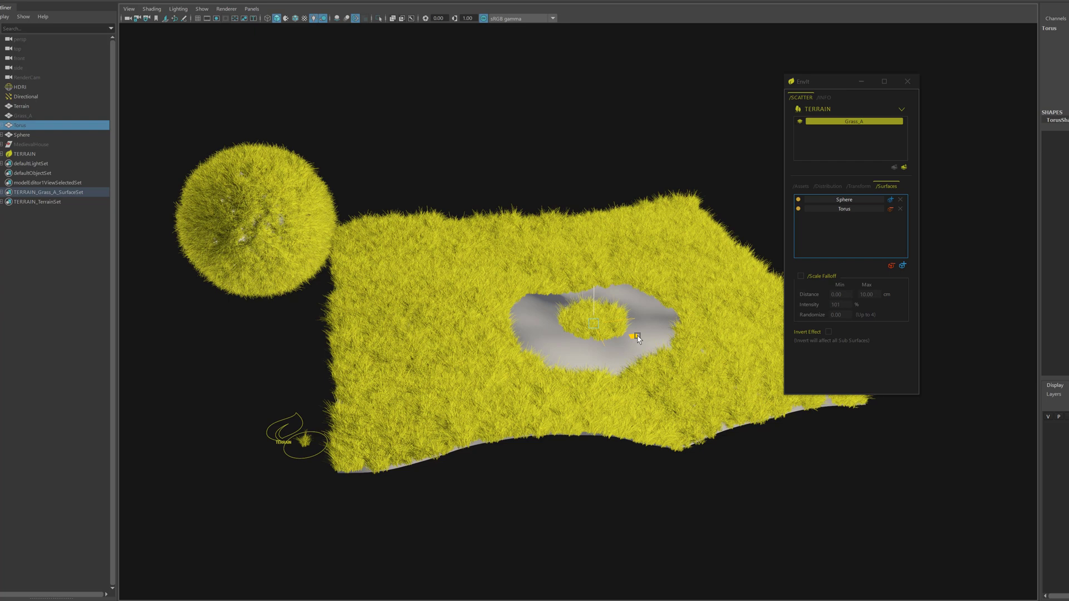
pyautogui.keyDown('alt'); pyautogui.moveTo(682, 278); pyautogui.dragTo(572, 356); pyautogui.keyUp('alt')
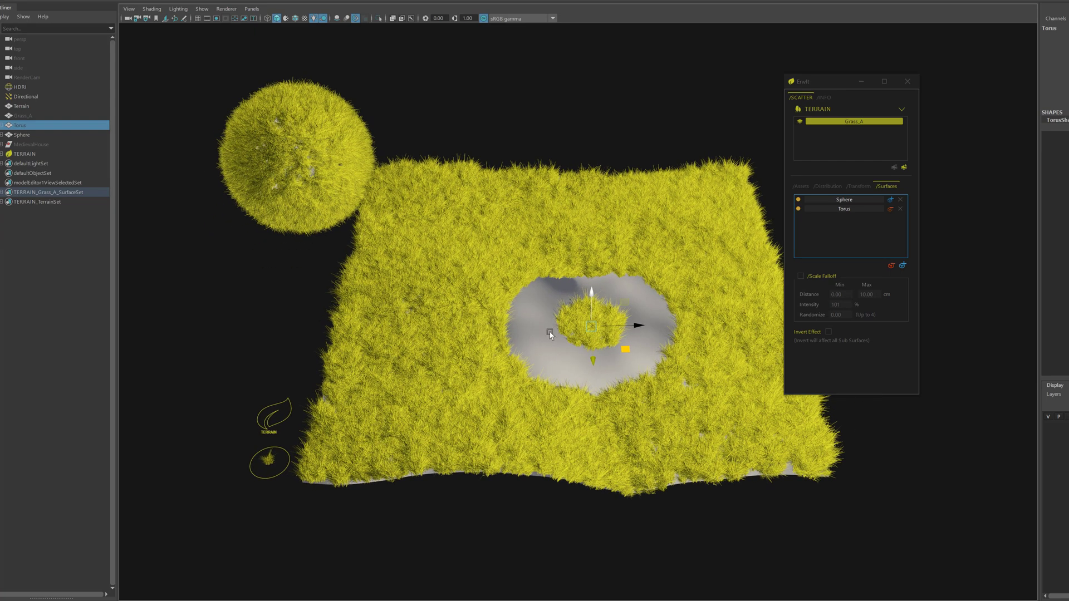
pyautogui.keyDown('alt'); pyautogui.moveTo(591, 329); pyautogui.dragTo(568, 329, button='middle'); pyautogui.keyUp('alt')
pyautogui.keyDown('alt'); pyautogui.moveTo(477, 326); pyautogui.dragTo(565, 329, button='right'); pyautogui.keyUp('alt')
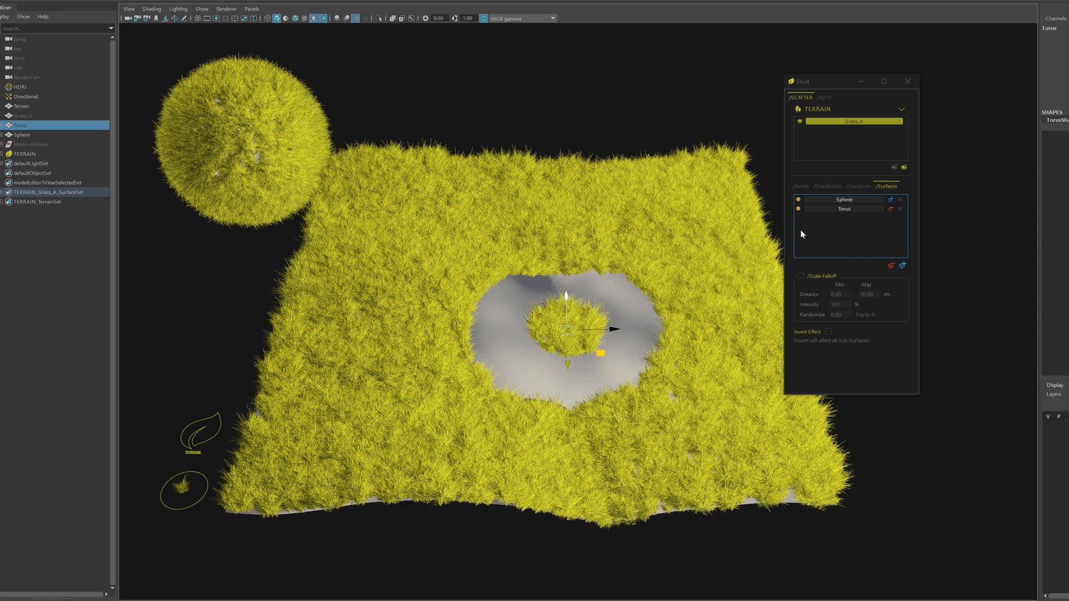
# Step: Toggle the Sphere mesh's visibility off and on again from the scatter's surface list
pyautogui.click(799, 199)
pyautogui.keyDown('alt'); pyautogui.moveTo(438, 330); pyautogui.dragTo(703, 480, button='middle'); pyautogui.keyUp('alt')
pyautogui.keyDown('alt'); pyautogui.moveTo(437, 258); pyautogui.dragTo(822, 234, button='right'); pyautogui.keyUp('alt')
pyautogui.click(798, 199)
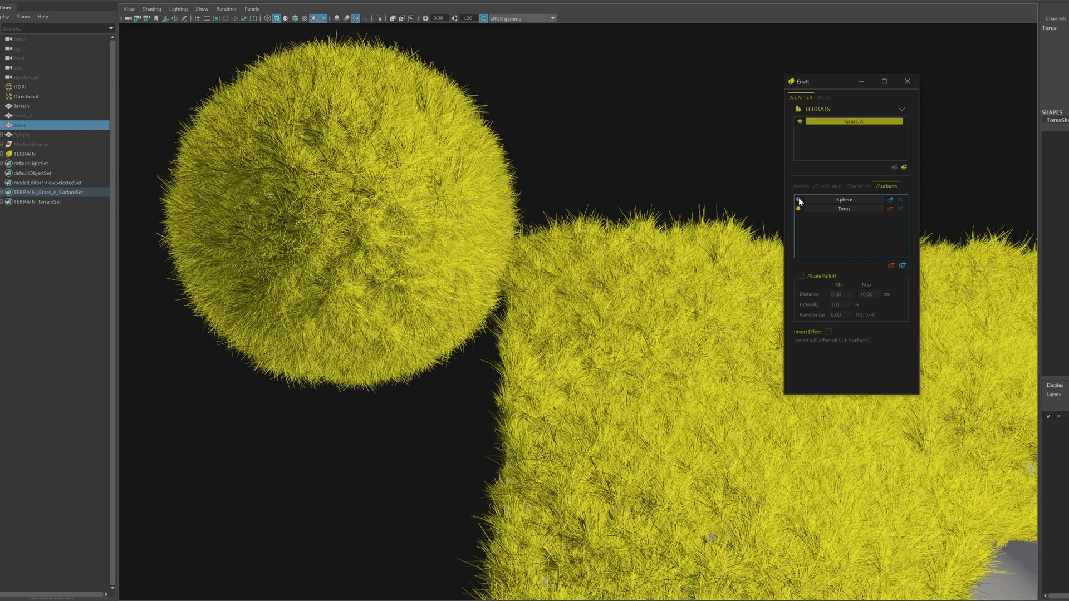
pyautogui.click(799, 199)
# Step: Show the Torus mesh from the scatter's surface list and hide it again
pyautogui.keyDown('alt'); pyautogui.moveTo(605, 285); pyautogui.dragTo(465, 217, button='right'); pyautogui.keyUp('alt')
pyautogui.keyDown('alt'); pyautogui.moveTo(466, 221); pyautogui.dragTo(812, 236); pyautogui.keyUp('alt')
pyautogui.click(798, 209)
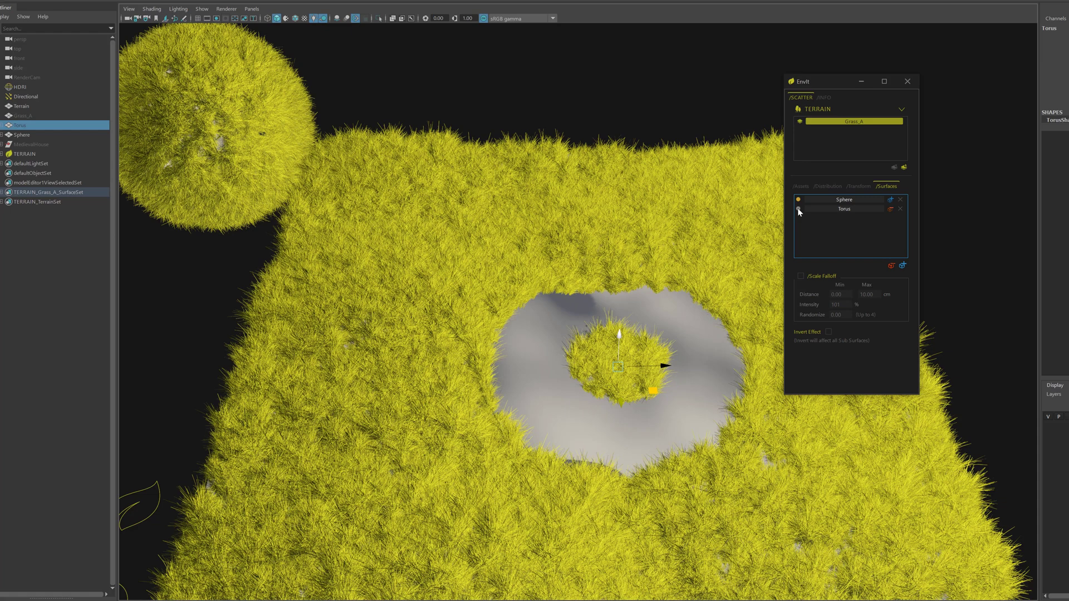
pyautogui.click(798, 209)
pyautogui.click(799, 208)
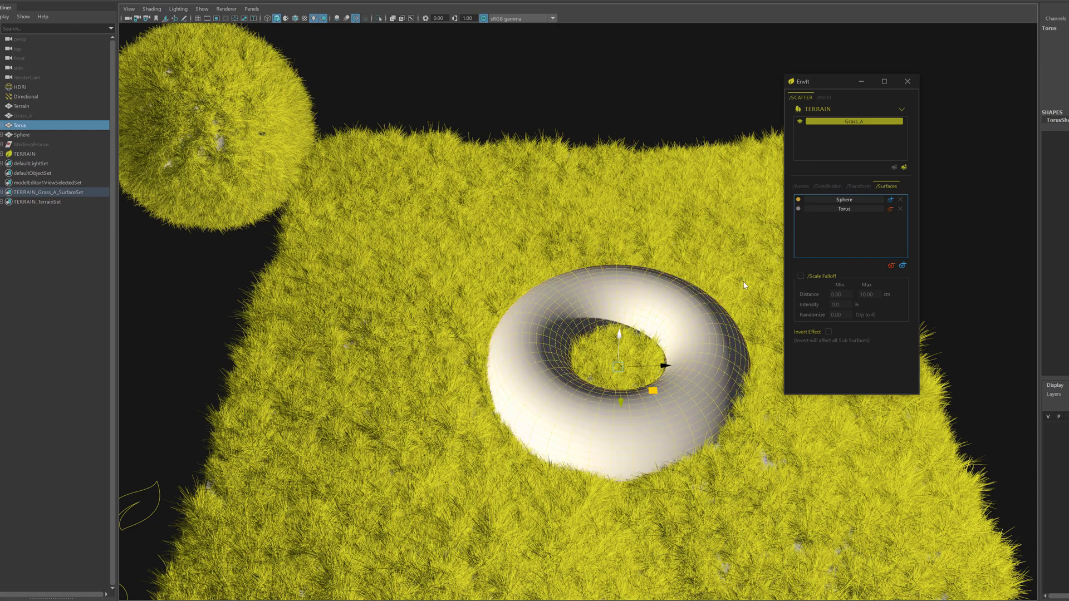
pyautogui.keyDown('alt'); pyautogui.moveTo(673, 293); pyautogui.dragTo(627, 264, button='right'); pyautogui.keyUp('alt')
pyautogui.keyDown('alt'); pyautogui.moveTo(628, 267); pyautogui.dragTo(578, 219, button='middle'); pyautogui.keyUp('alt')
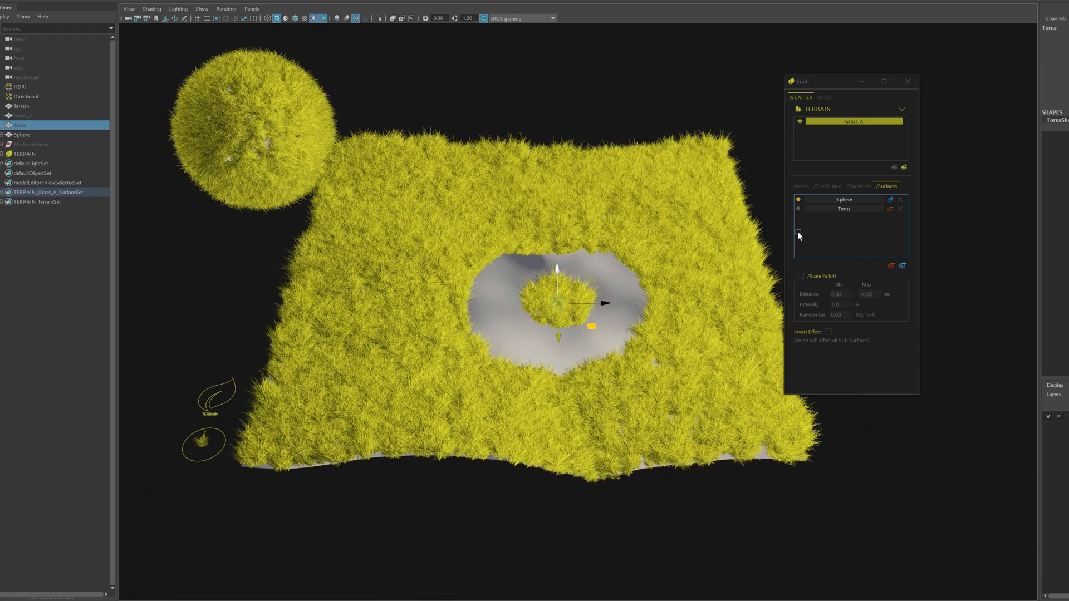
# Step: Select the Torus through the scatter's surface list and move it toward the terrain's far corner
pyautogui.click(822, 201)
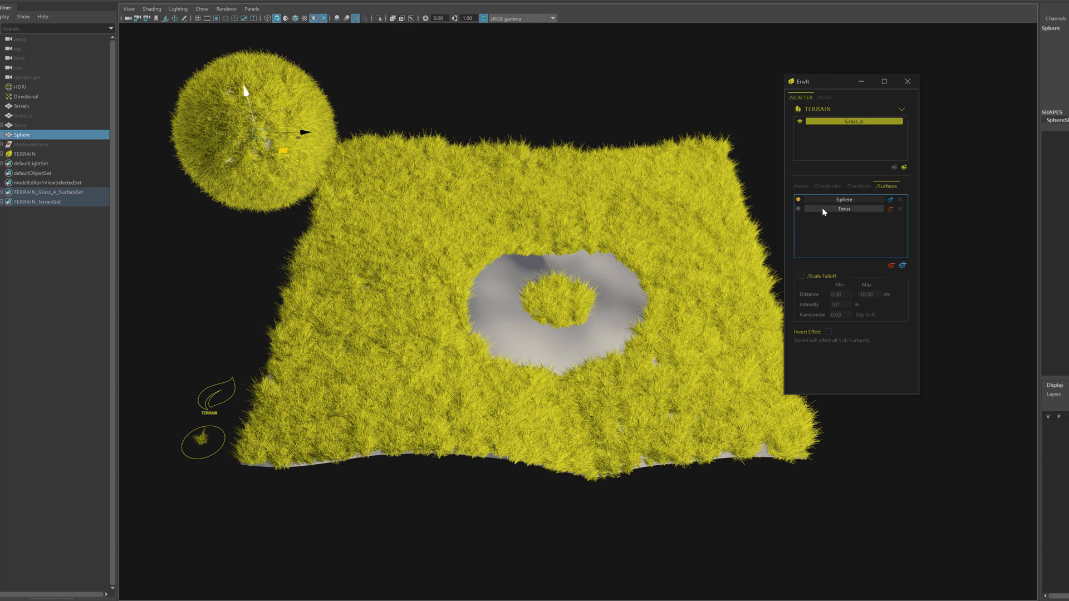
pyautogui.click(823, 210)
pyautogui.moveTo(603, 321); pyautogui.dragTo(690, 260)
pyautogui.click(844, 200)
pyautogui.click(844, 210)
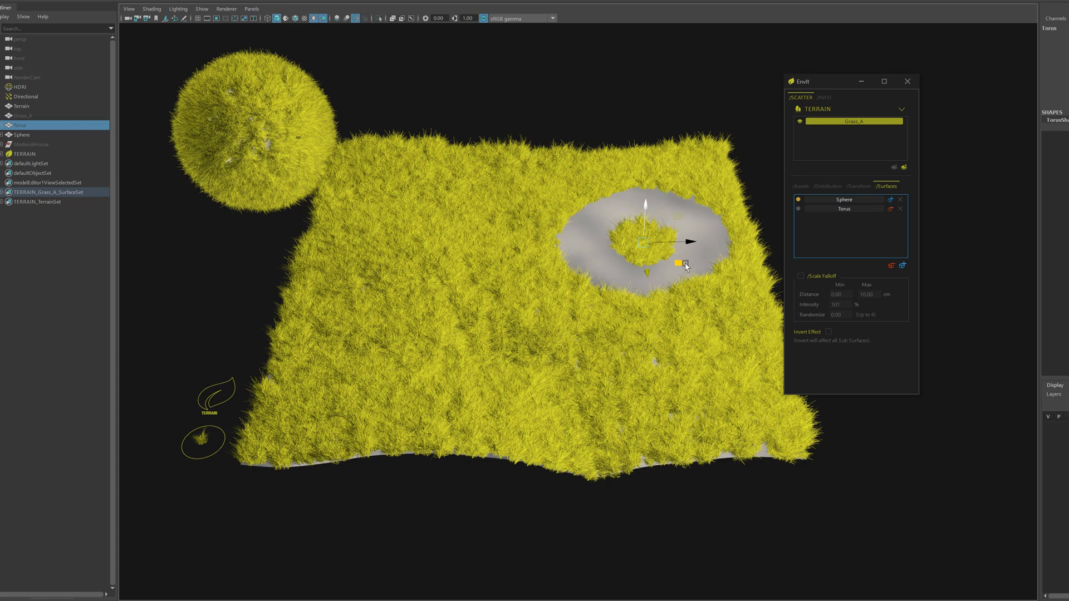
pyautogui.click(683, 261)
pyautogui.moveTo(684, 263); pyautogui.dragTo(688, 260)
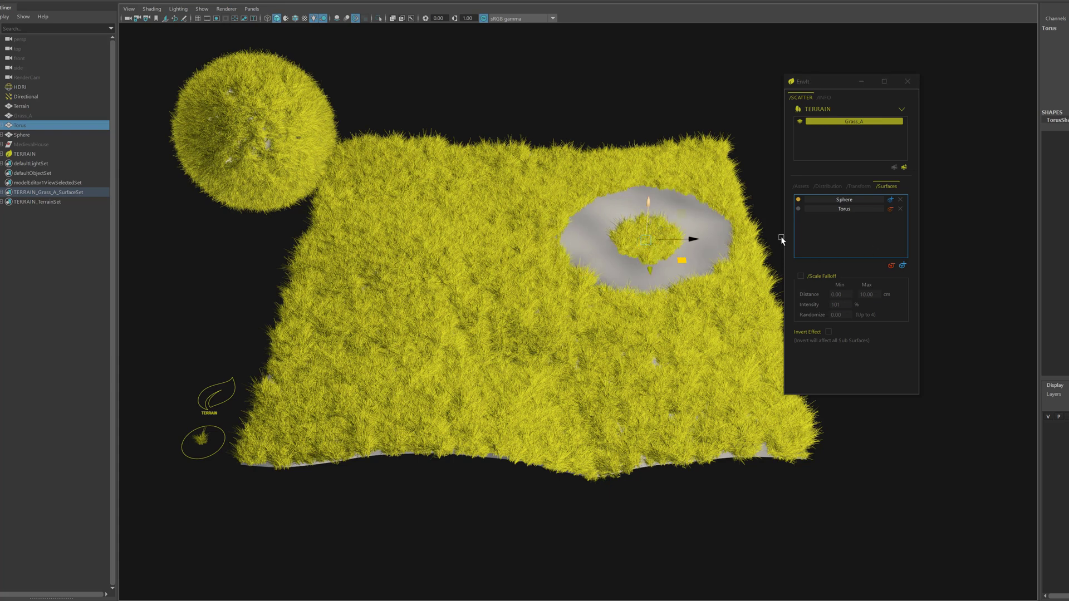
# Step: Switch the Torus from a subtractive to an additive surface and move it closer to the terrain's far edge
pyautogui.click(891, 210)
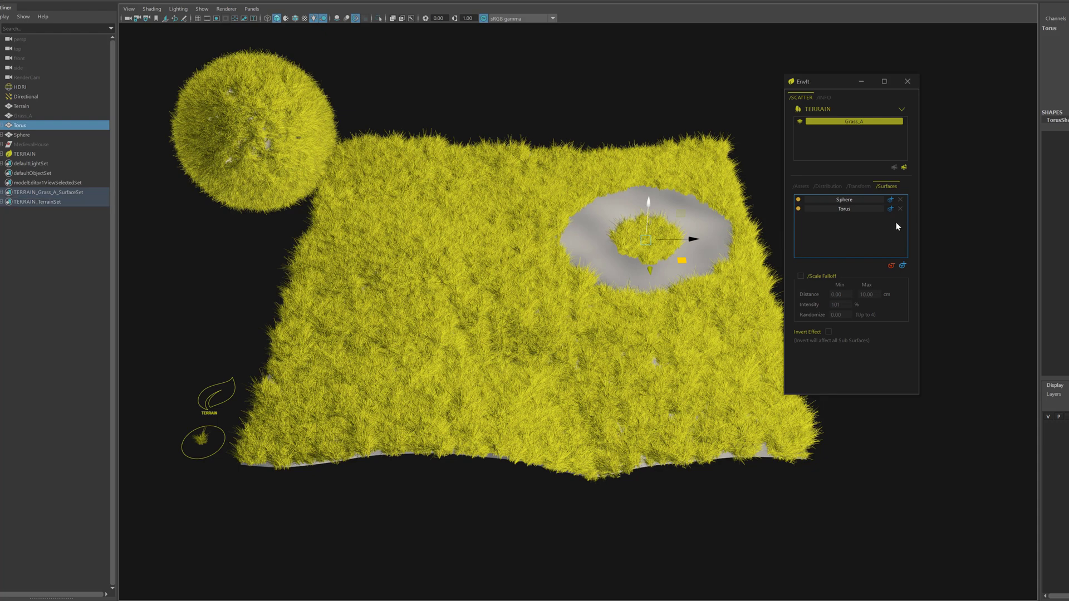
pyautogui.moveTo(714, 275); pyautogui.dragTo(752, 261, button='middle')
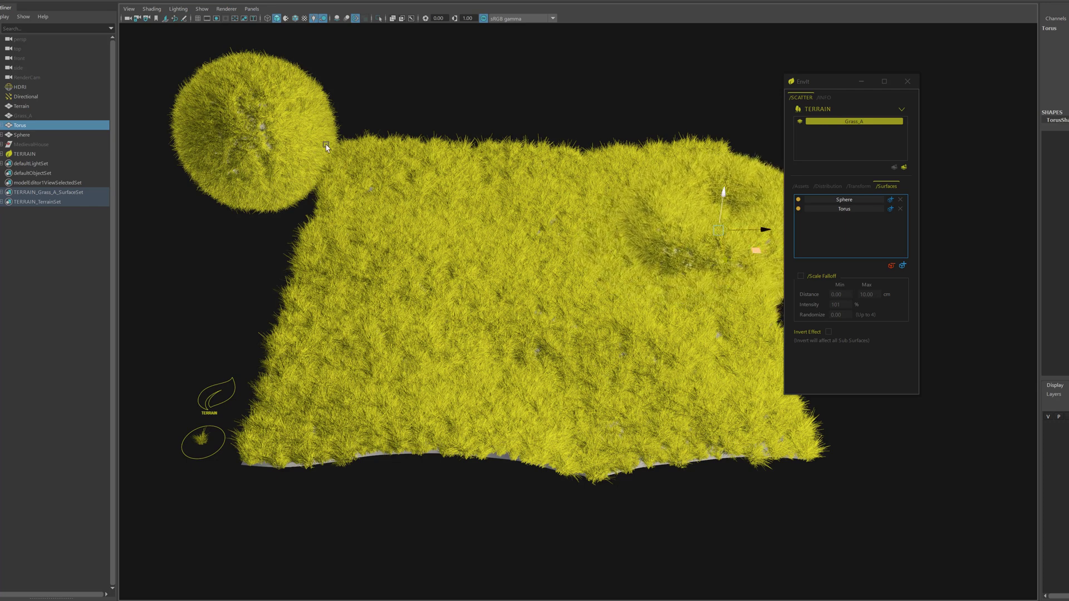
pyautogui.click(621, 88)
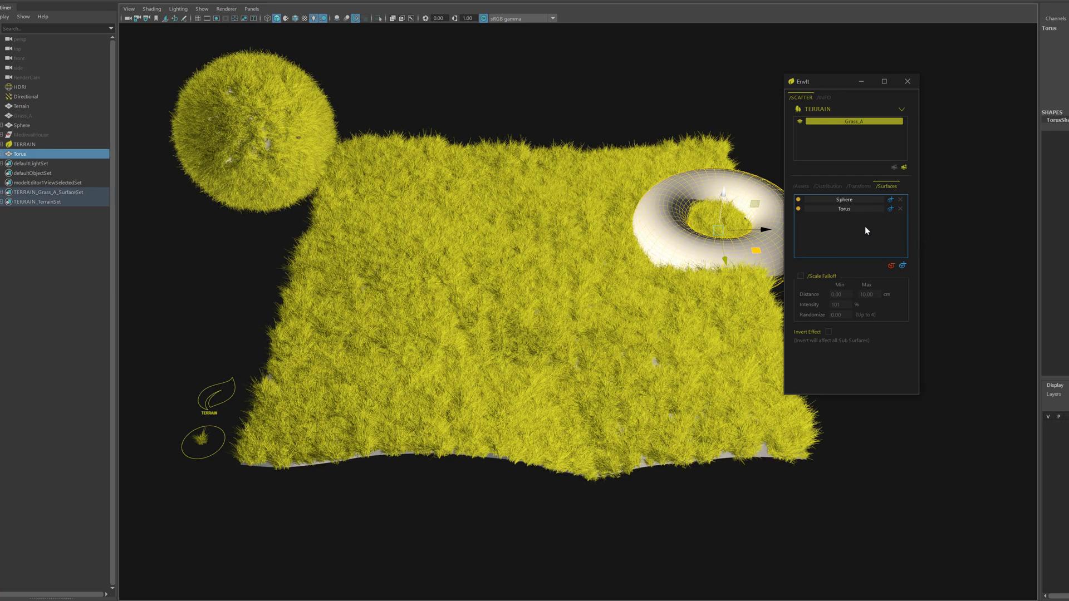
# Step: Remove the Torus from the Grass_A surfaces and move it off the terrain, in front of the sphere
pyautogui.keyDown('alt'); pyautogui.moveTo(622, 275); pyautogui.dragTo(595, 280, button='middle'); pyautogui.keyUp('alt')
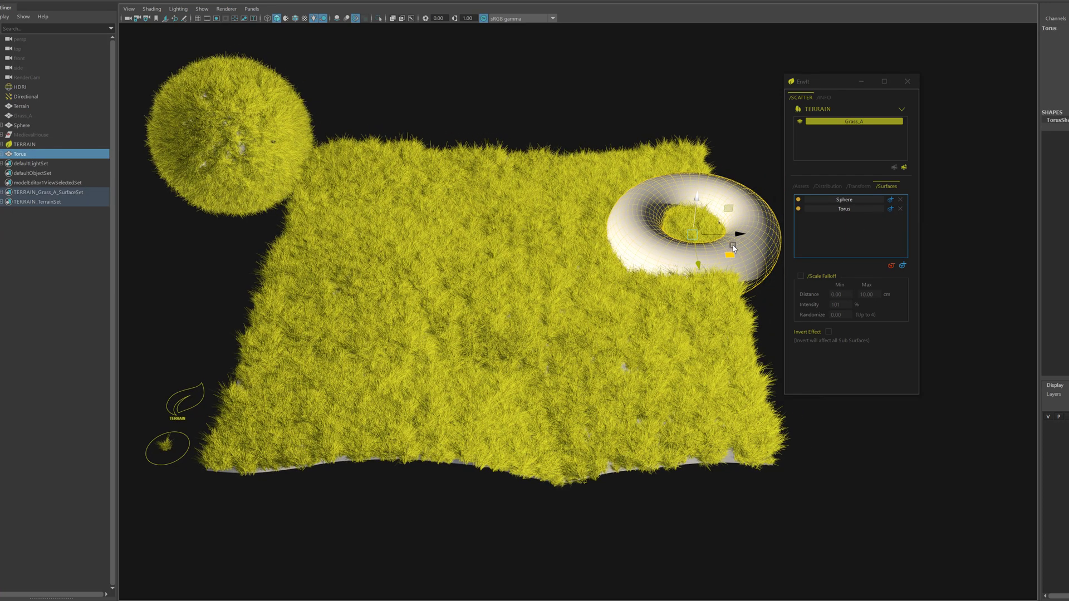
pyautogui.moveTo(746, 237); pyautogui.dragTo(187, 304)
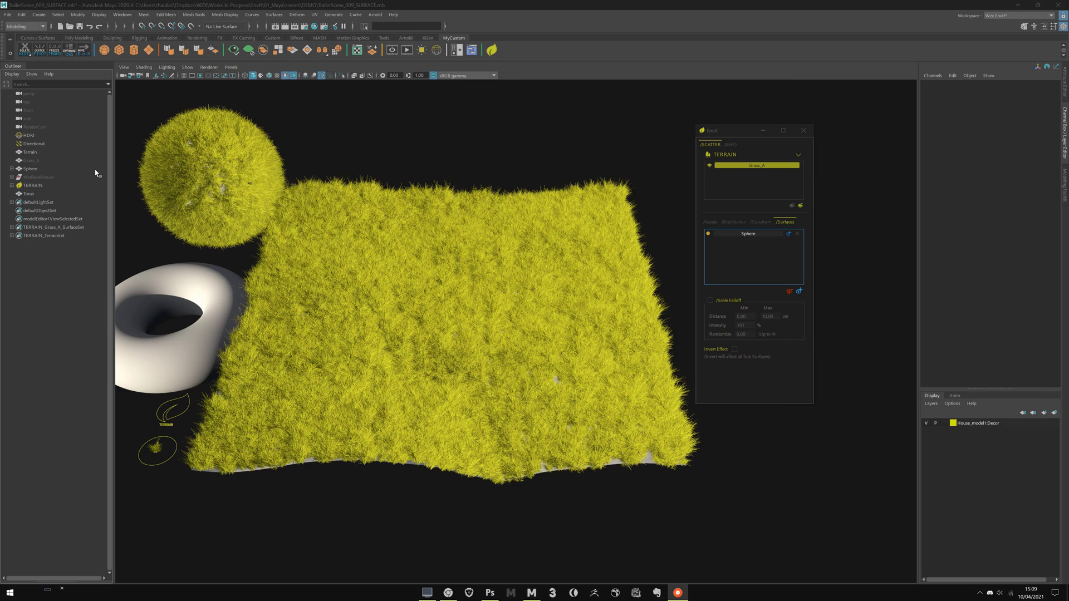
# Step: Unhide the MedievalHouse group and frame the base of the house and the cart beside it
pyautogui.click(39, 177)
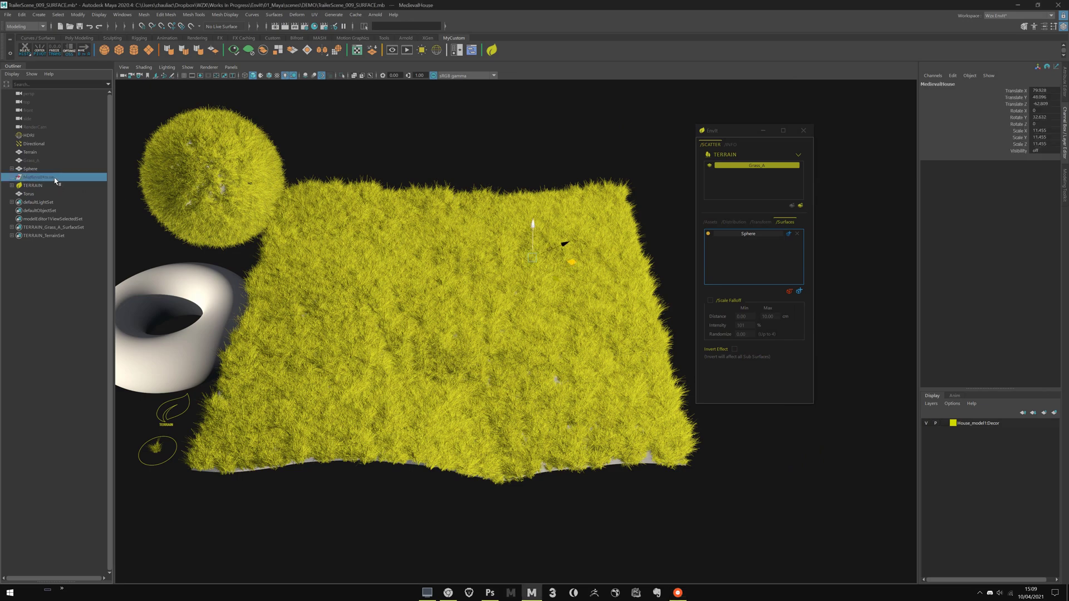
pyautogui.press('h')
pyautogui.keyDown('alt'); pyautogui.moveTo(508, 267); pyautogui.dragTo(507, 326, button='middle'); pyautogui.keyUp('alt')
pyautogui.keyDown('alt'); pyautogui.moveTo(600, 167); pyautogui.dragTo(635, 156); pyautogui.keyUp('alt')
pyautogui.click(635, 156)
pyautogui.keyDown('alt'); pyautogui.moveTo(537, 319); pyautogui.dragTo(618, 345, button='right'); pyautogui.keyUp('alt')
pyautogui.keyDown('alt'); pyautogui.moveTo(551, 334); pyautogui.dragTo(496, 334); pyautogui.keyUp('alt')
pyautogui.keyDown('alt'); pyautogui.moveTo(484, 384); pyautogui.dragTo(557, 411, button='right'); pyautogui.keyUp('alt')
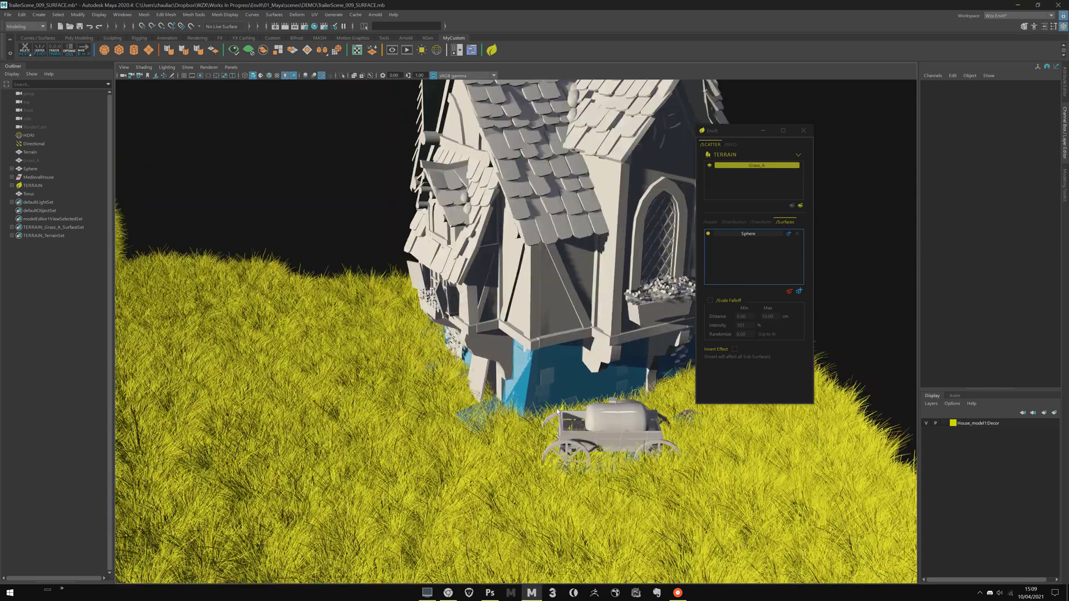
pyautogui.click(565, 432)
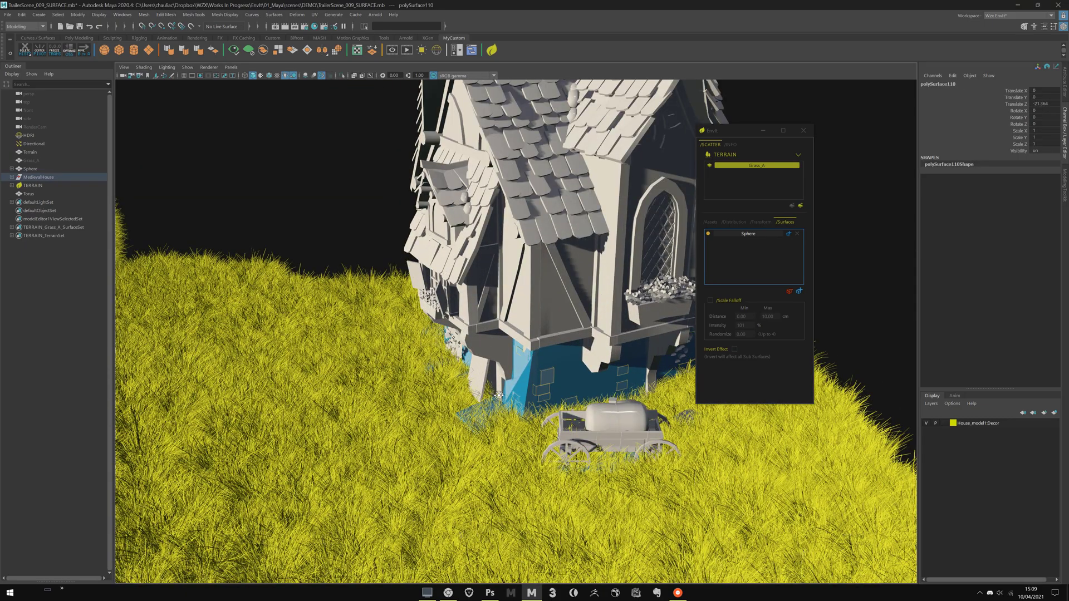
pyautogui.keyDown('alt'); pyautogui.moveTo(499, 395); pyautogui.dragTo(640, 379); pyautogui.keyUp('alt')
pyautogui.click(658, 278)
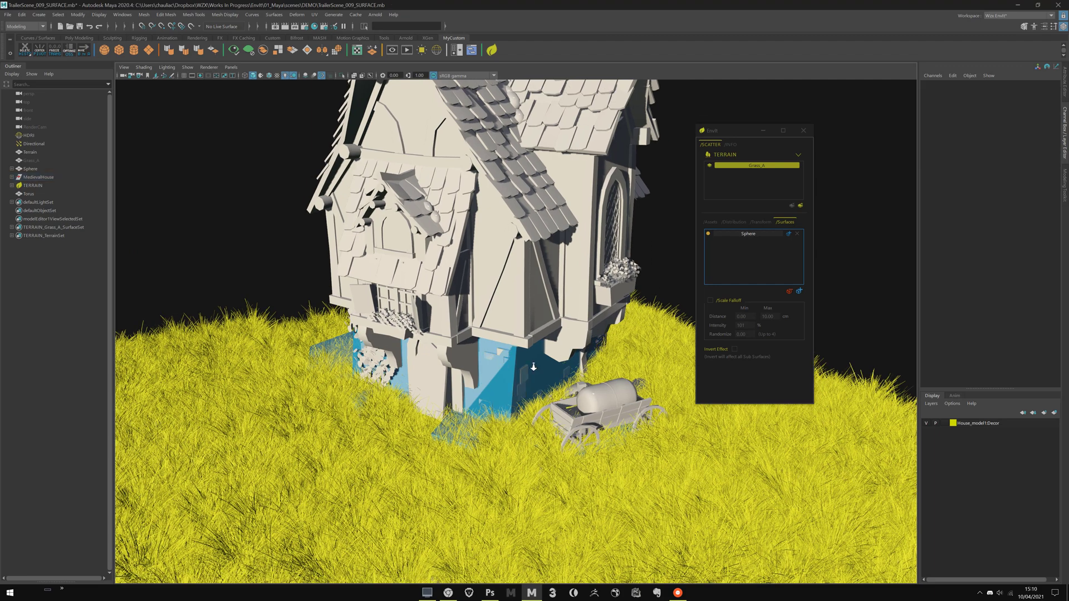
pyautogui.scroll(-4, 523, 379)
# Step: Inspect the house's PROXYBOX1 mesh in isolation, then add it to Grass_A as a hidden subtractive surface
pyautogui.click(521, 383)
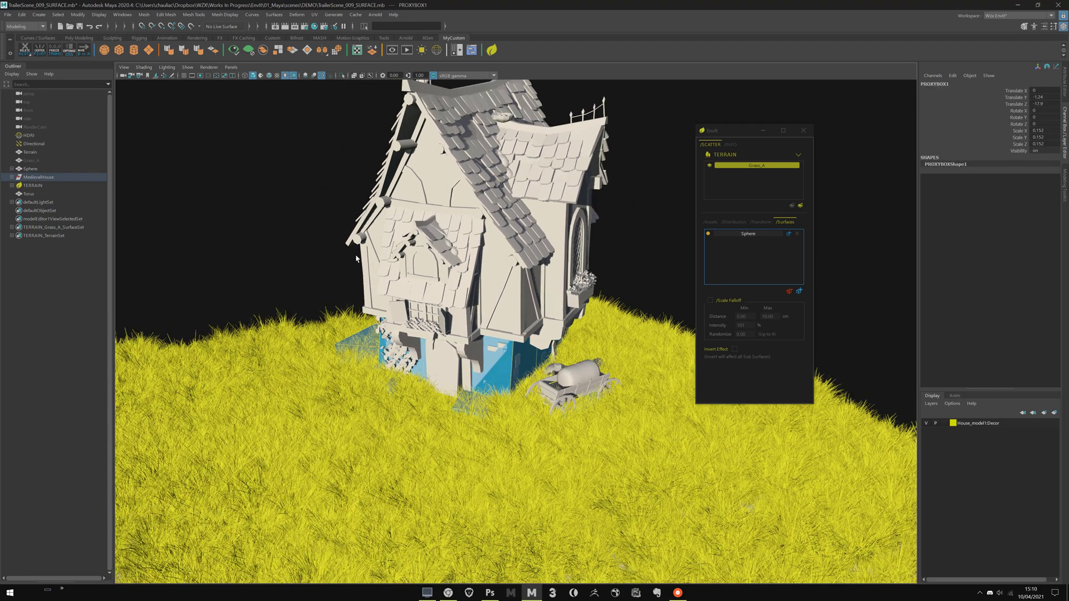
pyautogui.click(342, 75)
pyautogui.keyDown('alt'); pyautogui.moveTo(370, 210); pyautogui.dragTo(344, 181); pyautogui.keyUp('alt')
pyautogui.click(343, 75)
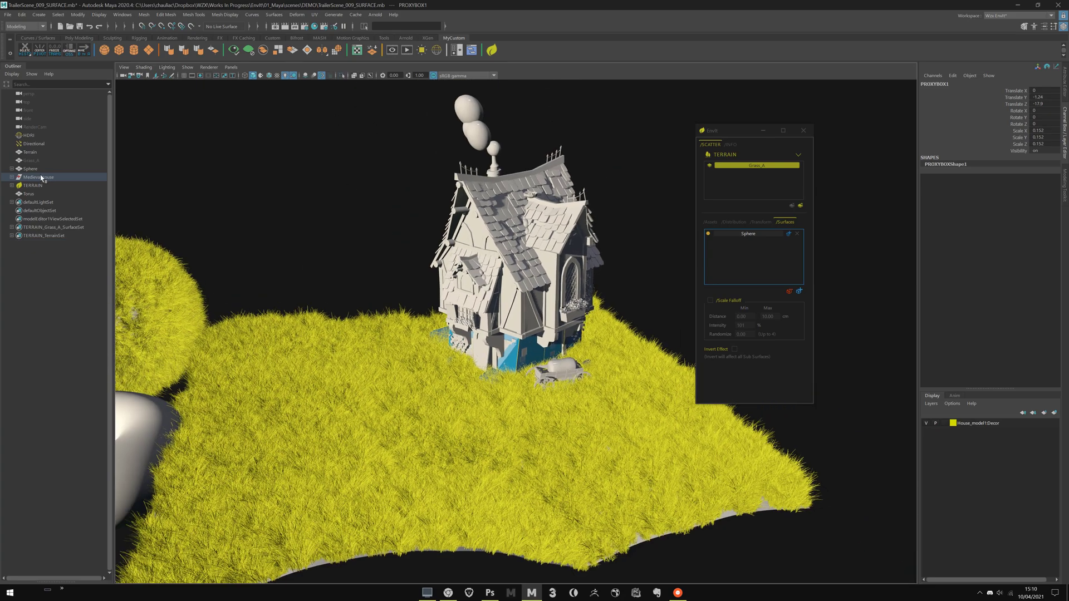
pyautogui.keyDown('alt'); pyautogui.moveTo(547, 278); pyautogui.dragTo(540, 320); pyautogui.keyUp('alt')
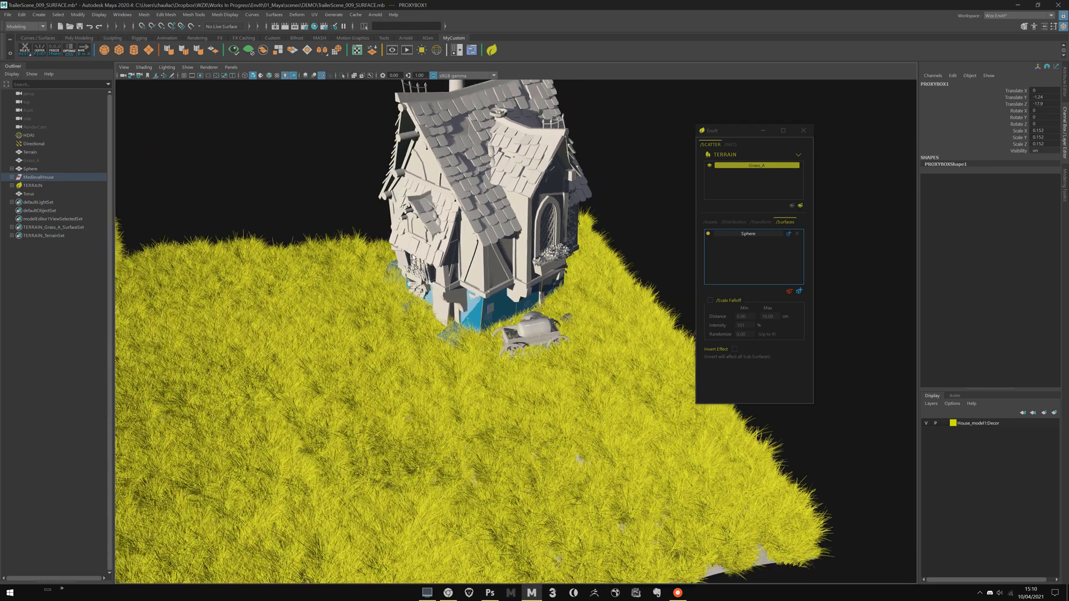
pyautogui.click(790, 291)
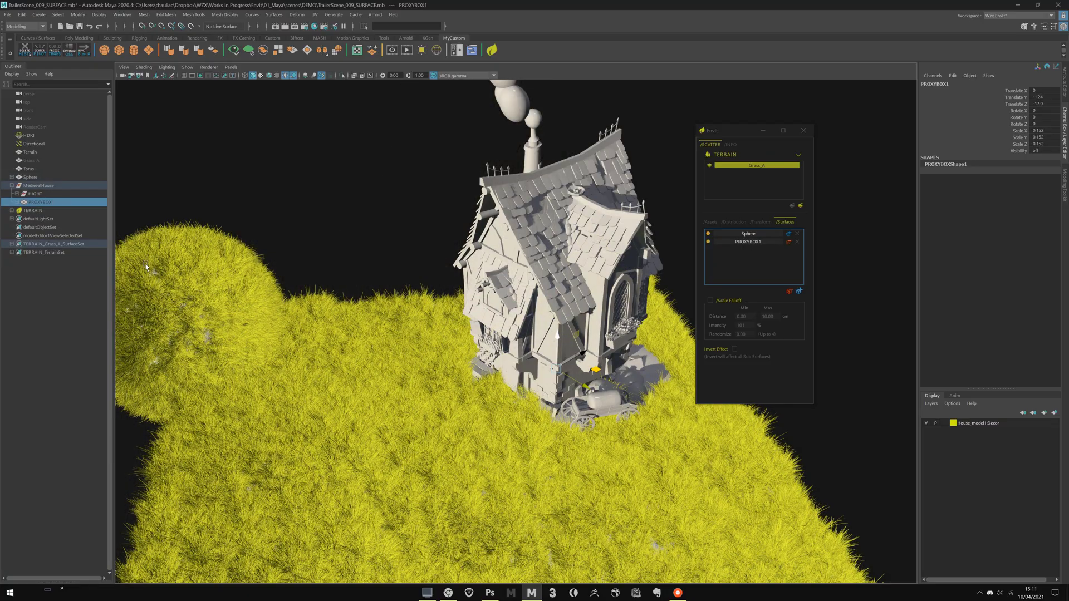
# Step: Move the whole MedievalHouse group across the terrain toward the front so the cleared grass area follows it
pyautogui.click(38, 185)
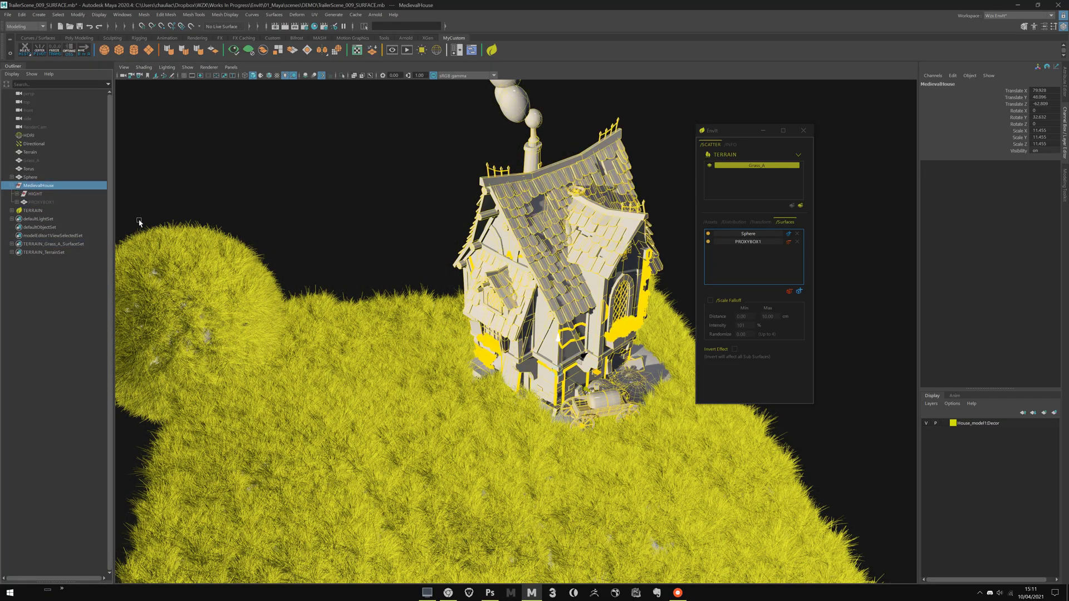
pyautogui.moveTo(596, 373); pyautogui.dragTo(505, 422)
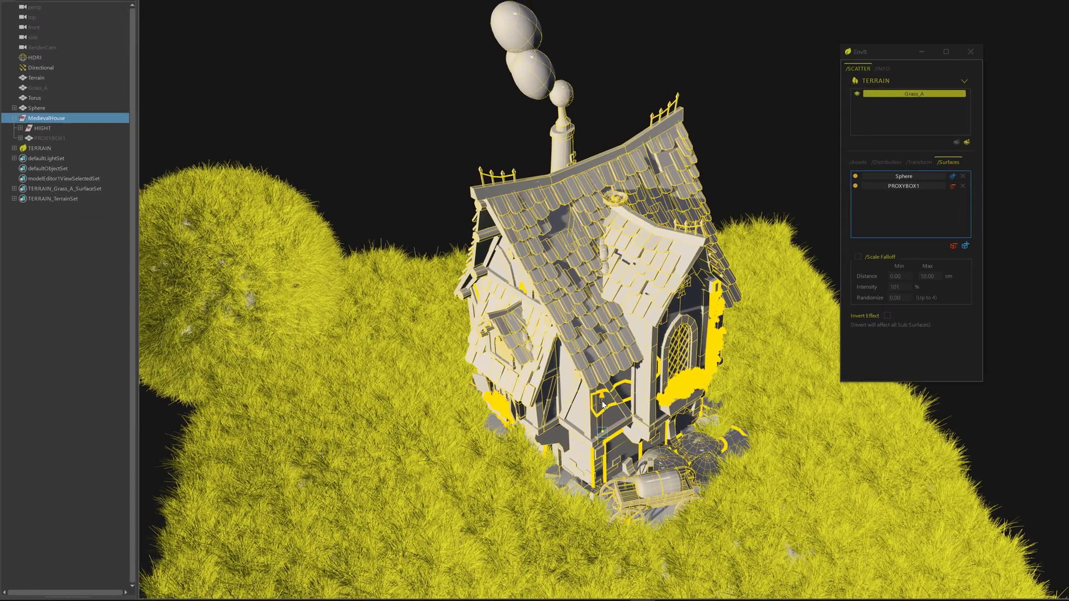
pyautogui.moveTo(602, 402); pyautogui.dragTo(603, 393)
pyautogui.keyDown('alt'); pyautogui.moveTo(490, 499); pyautogui.dragTo(523, 384, button='middle'); pyautogui.keyUp('alt')
pyautogui.keyDown('alt'); pyautogui.moveTo(522, 385); pyautogui.dragTo(525, 359); pyautogui.keyUp('alt')
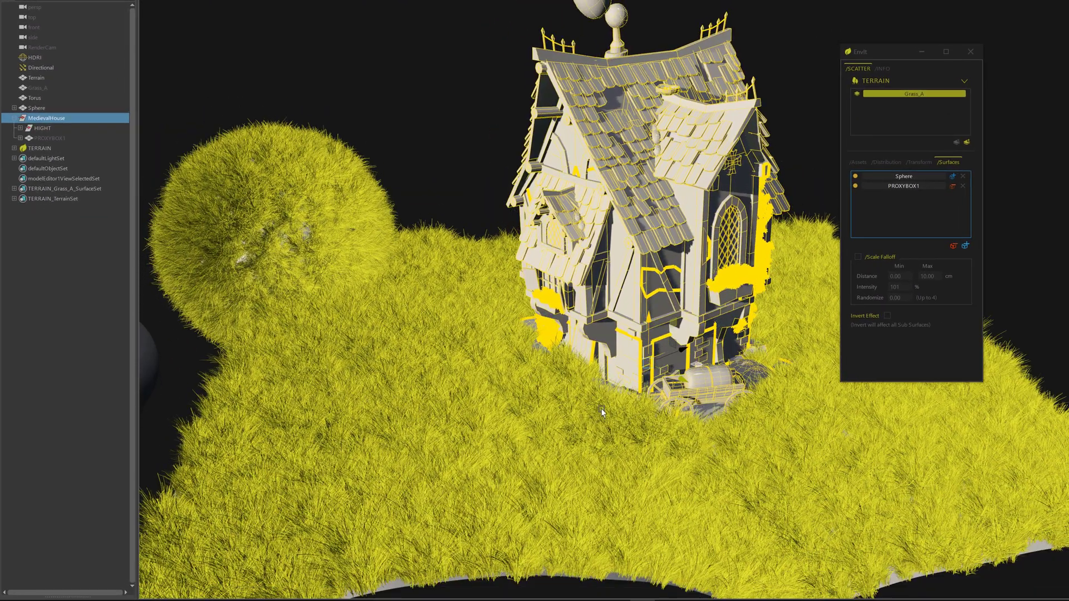
# Step: Move the EnvIt window away from the house and enable Scale Falloff for the Grass_A surfaces
pyautogui.keyDown('alt'); pyautogui.moveTo(601, 408); pyautogui.dragTo(872, 261, button='right'); pyautogui.keyUp('alt')
pyautogui.moveTo(881, 51); pyautogui.dragTo(910, 30)
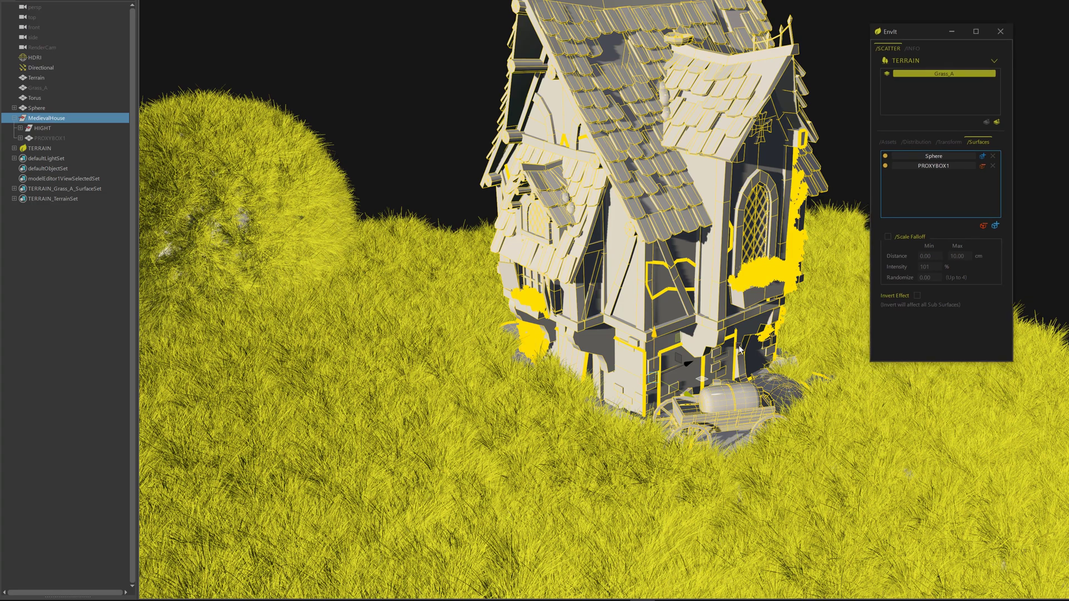
pyautogui.keyDown('alt'); pyautogui.moveTo(734, 337); pyautogui.dragTo(672, 283, button='middle'); pyautogui.keyUp('alt')
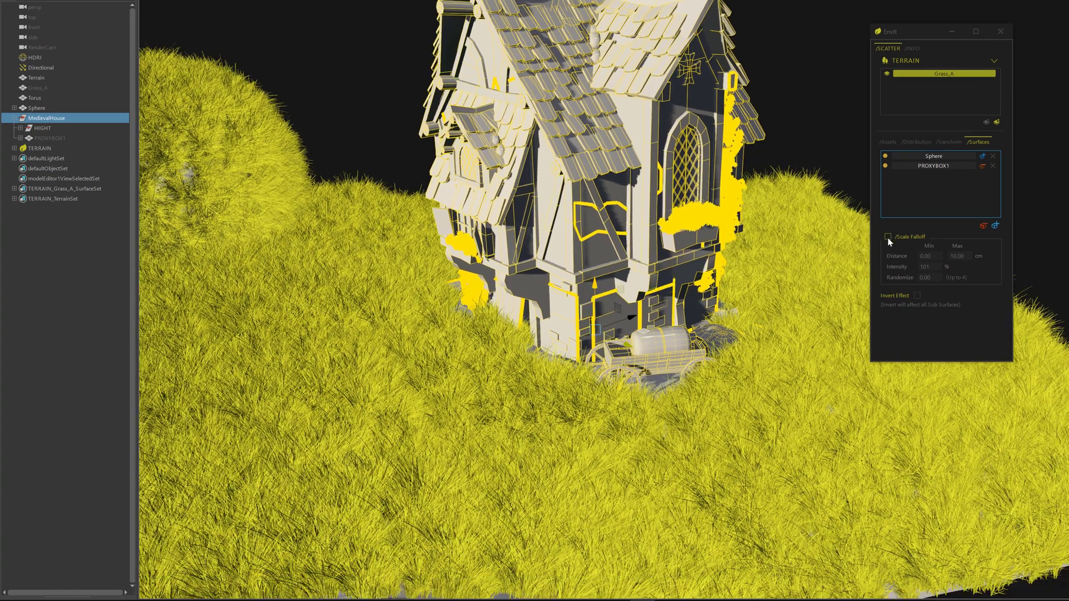
pyautogui.click(887, 237)
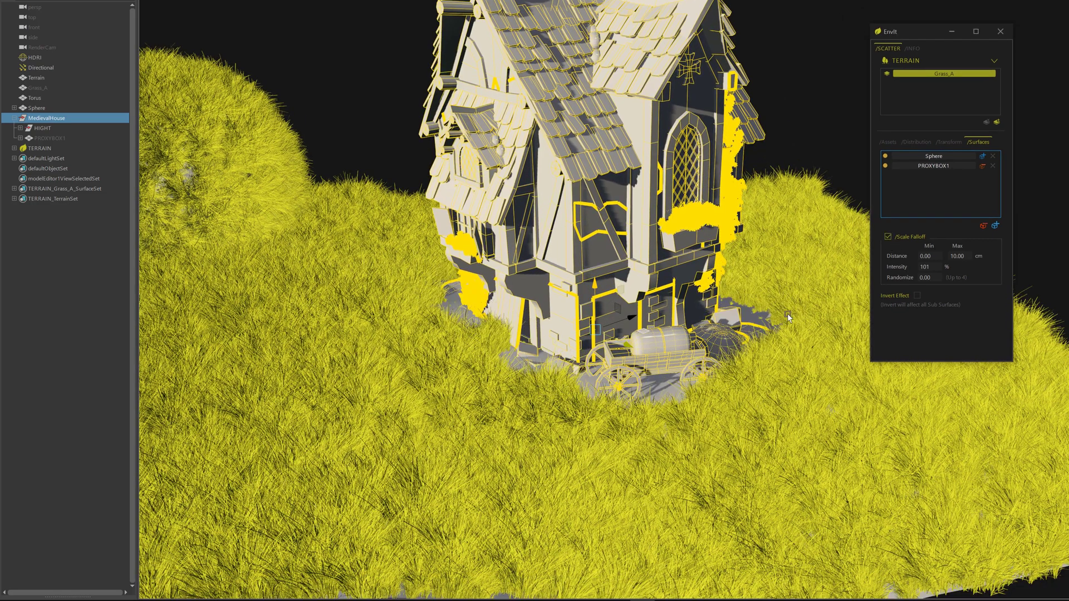
# Step: Set the scale falloff distance to a maximum of 50 cm and a minimum of 10 cm
pyautogui.scroll(5, 794, 370)
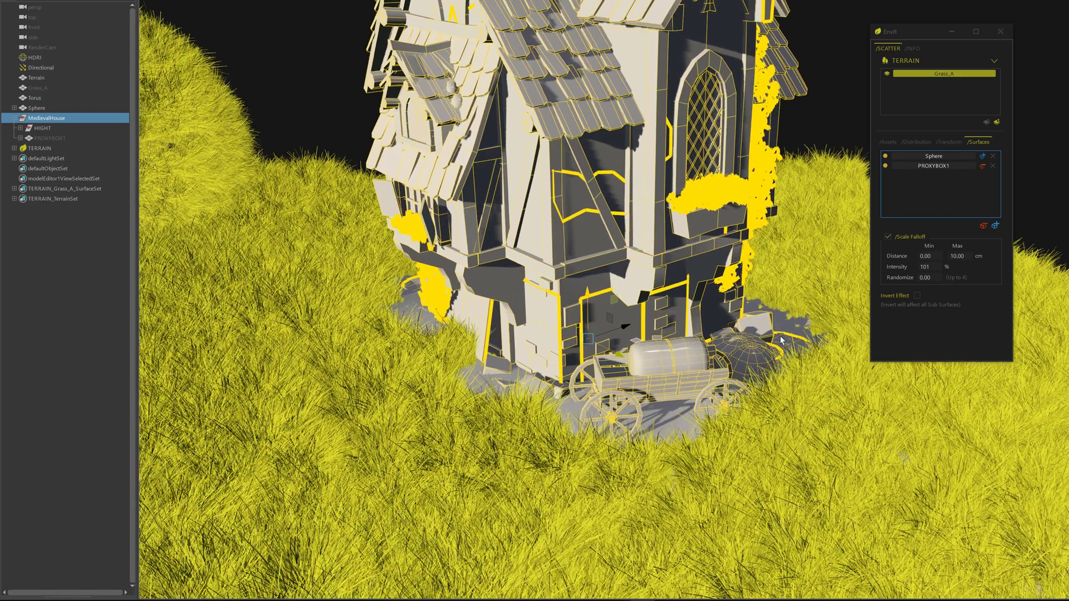
pyautogui.scroll(2, 781, 341)
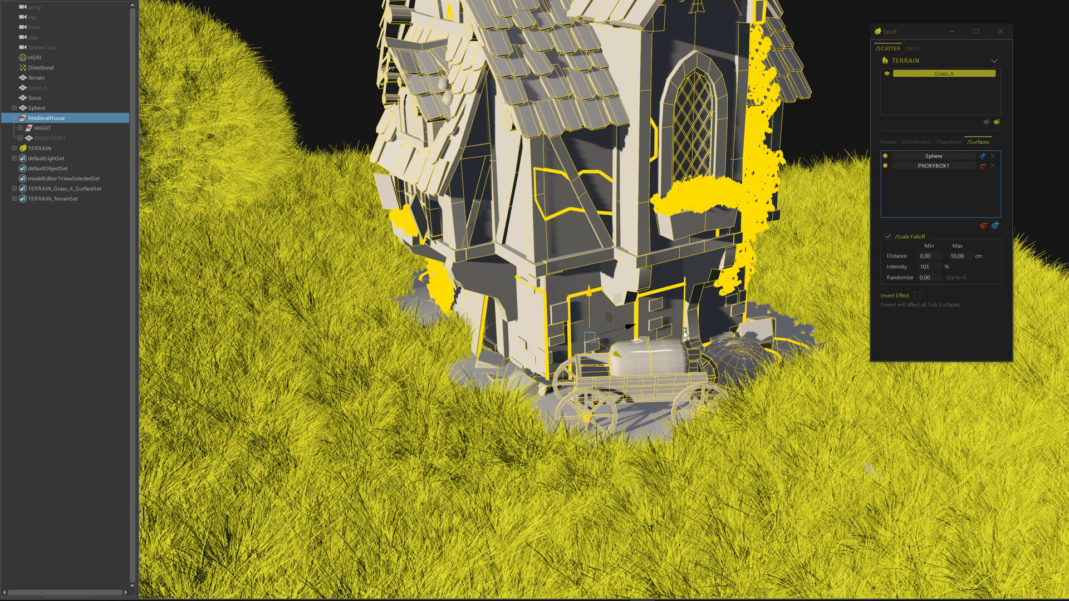
pyautogui.keyDown('alt'); pyautogui.moveTo(684, 332); pyautogui.dragTo(563, 313, button='middle'); pyautogui.keyUp('alt')
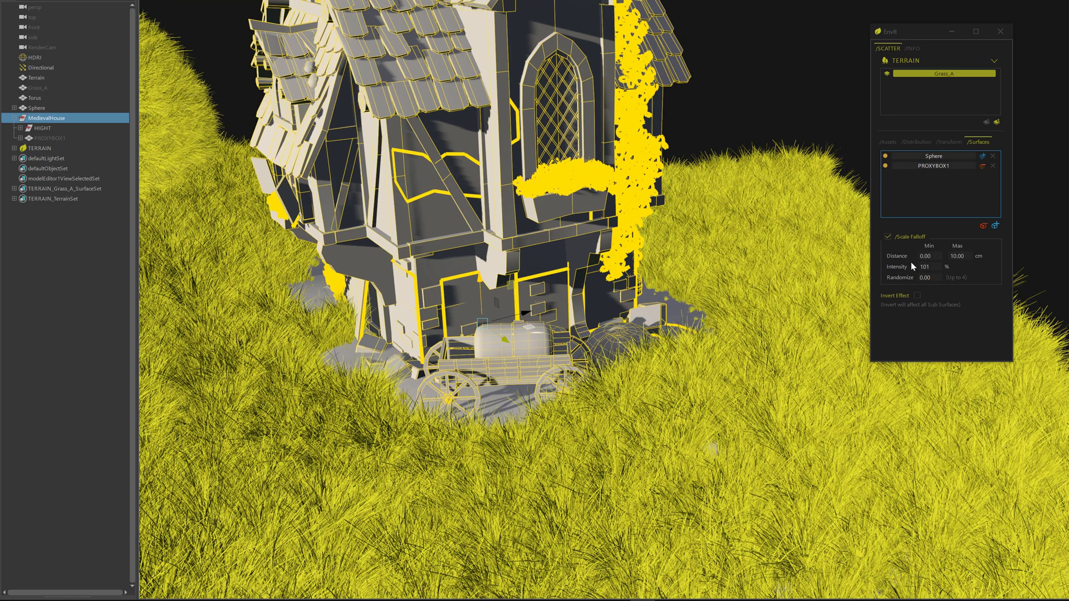
pyautogui.click(962, 256)
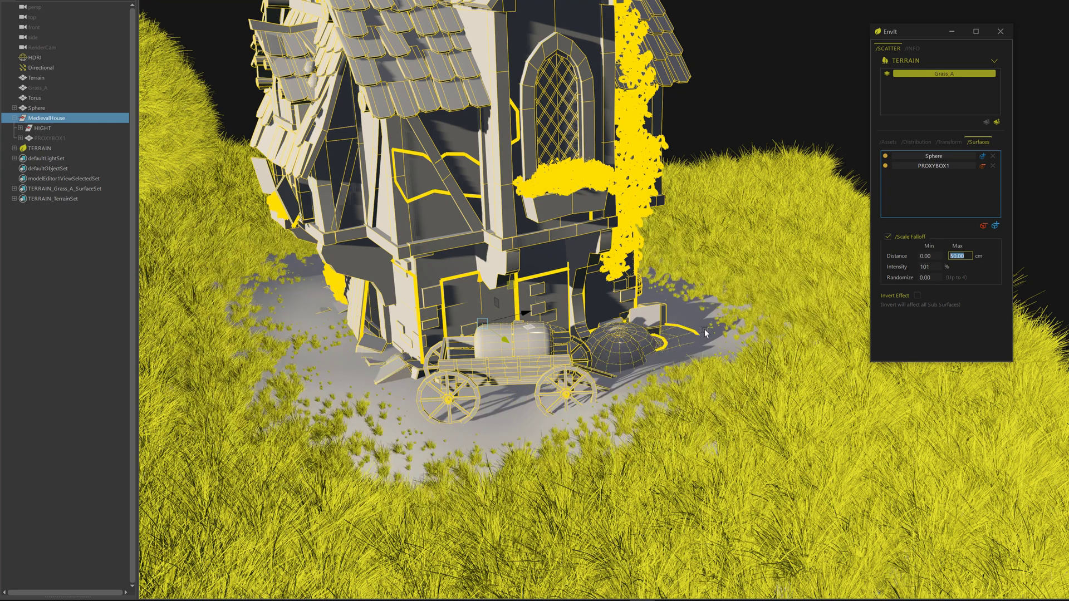
pyautogui.keyDown('alt'); pyautogui.moveTo(676, 350); pyautogui.dragTo(766, 368); pyautogui.keyUp('alt')
pyautogui.click(936, 256)
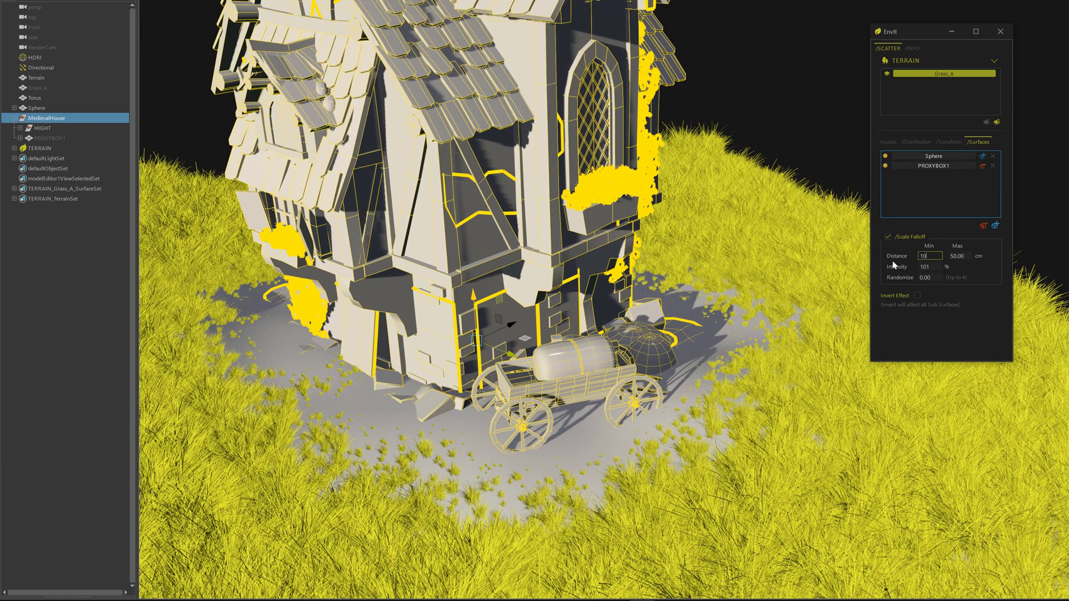
pyautogui.press('Return')
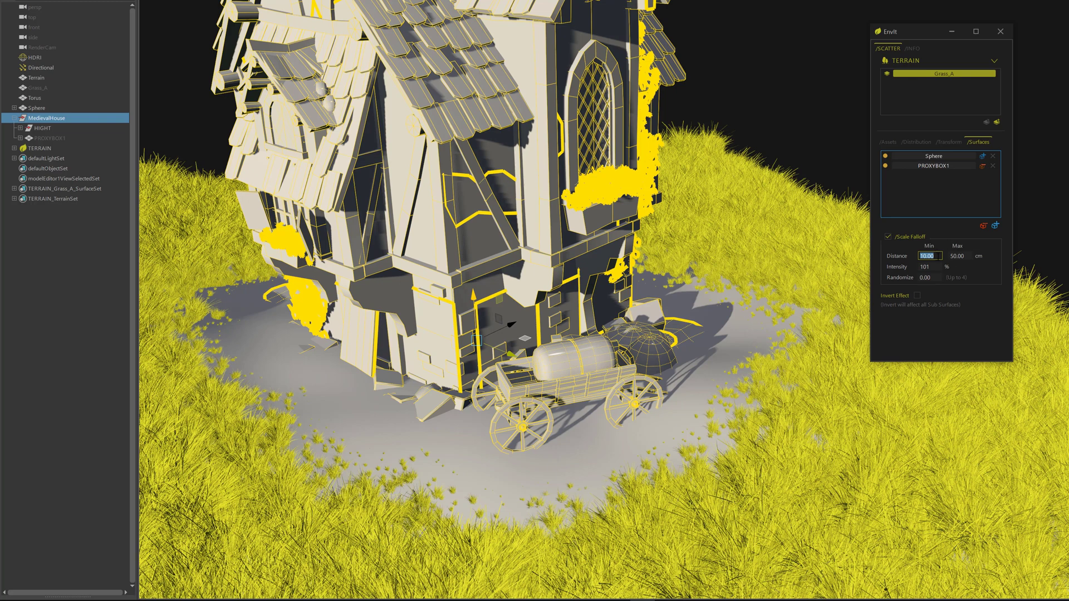
# Step: Set the falloff's minimum distance to -10 cm and its intensity to 20%
pyautogui.write('-10')
pyautogui.press('Return')
pyautogui.click(935, 257)
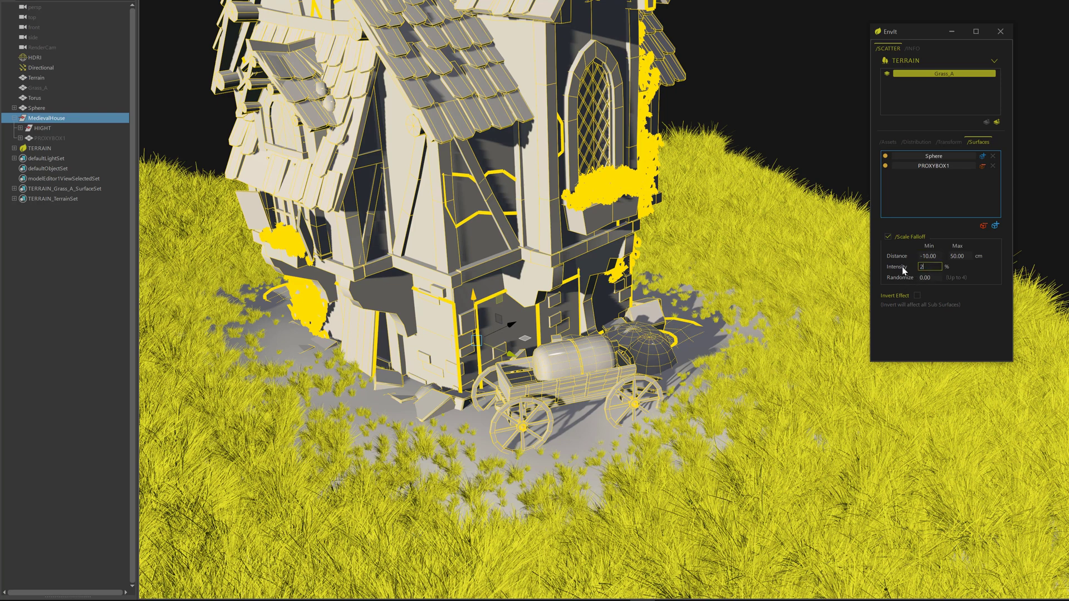
pyautogui.press('Return')
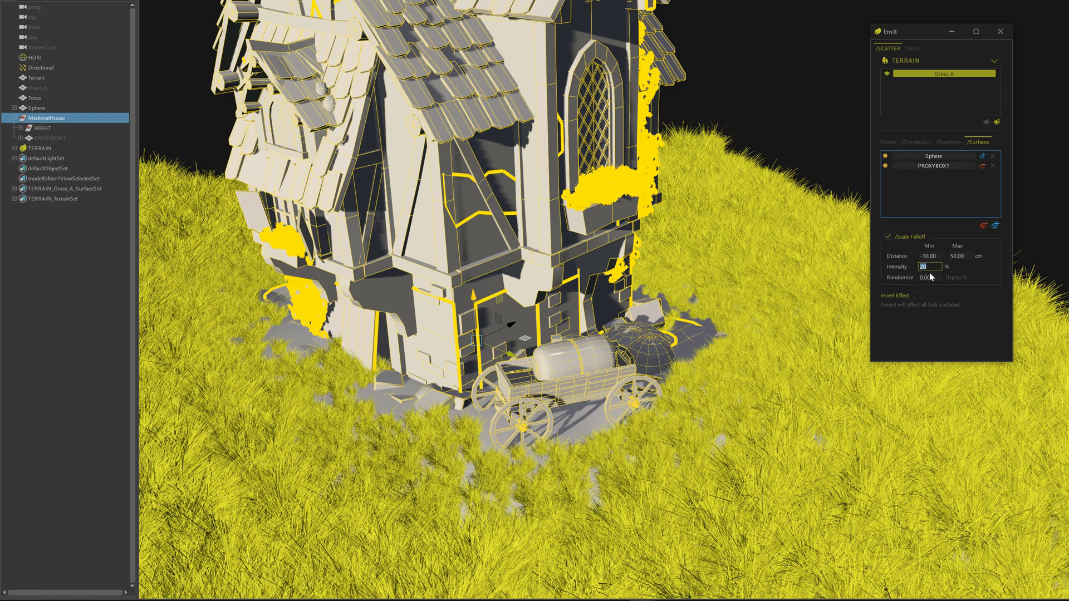
# Step: Set the falloff's Randomize value to 2, check the grass around the house, and raise it to 4
pyautogui.click(935, 280)
pyautogui.write('2')
pyautogui.press('Return')
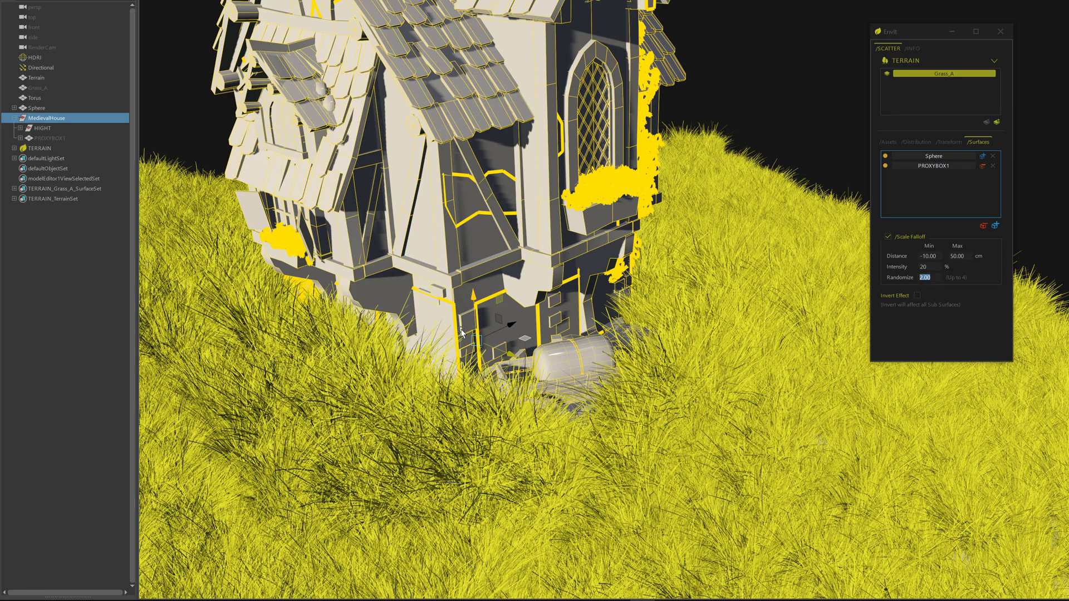
pyautogui.keyDown('alt'); pyautogui.moveTo(461, 333); pyautogui.dragTo(358, 368); pyautogui.keyUp('alt')
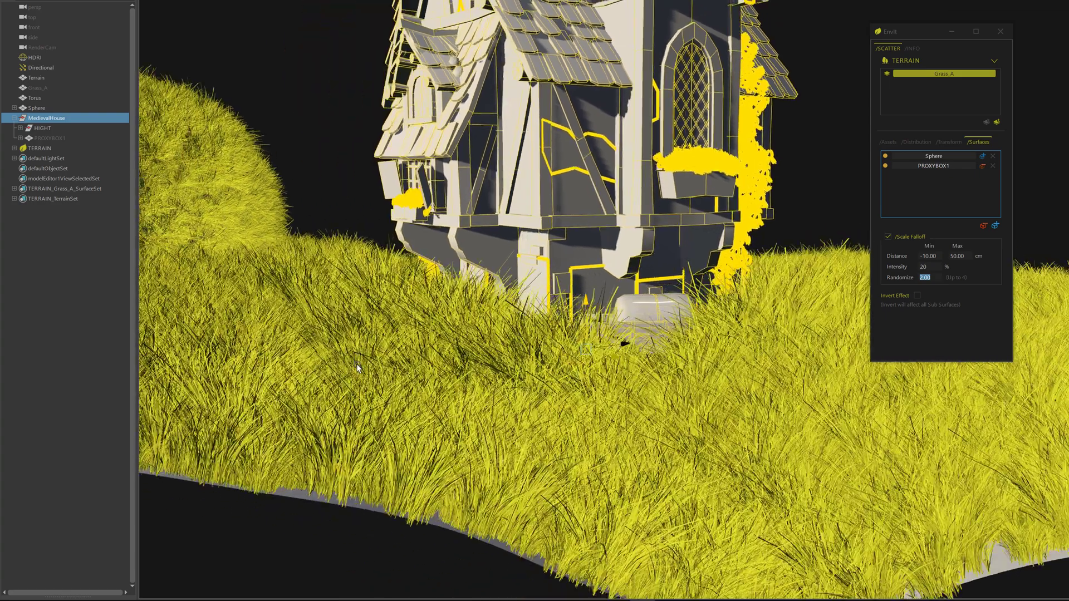
pyautogui.click(925, 278)
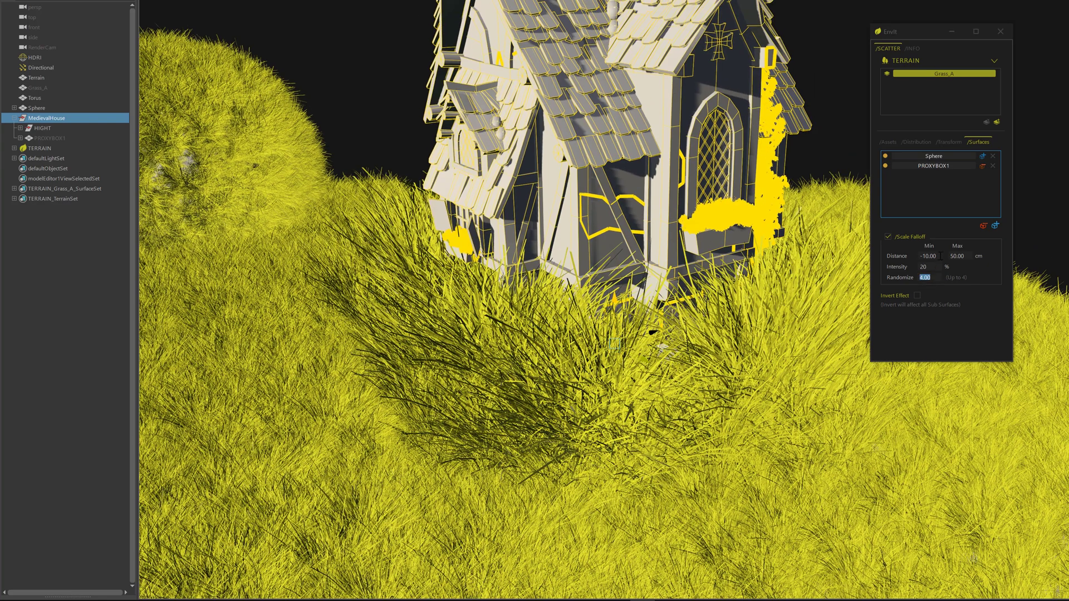
# Step: Set the falloff distance to a minimum of 0 cm and a maximum of 100 cm
pyautogui.click(928, 256)
pyautogui.write('0')
pyautogui.press('Return')
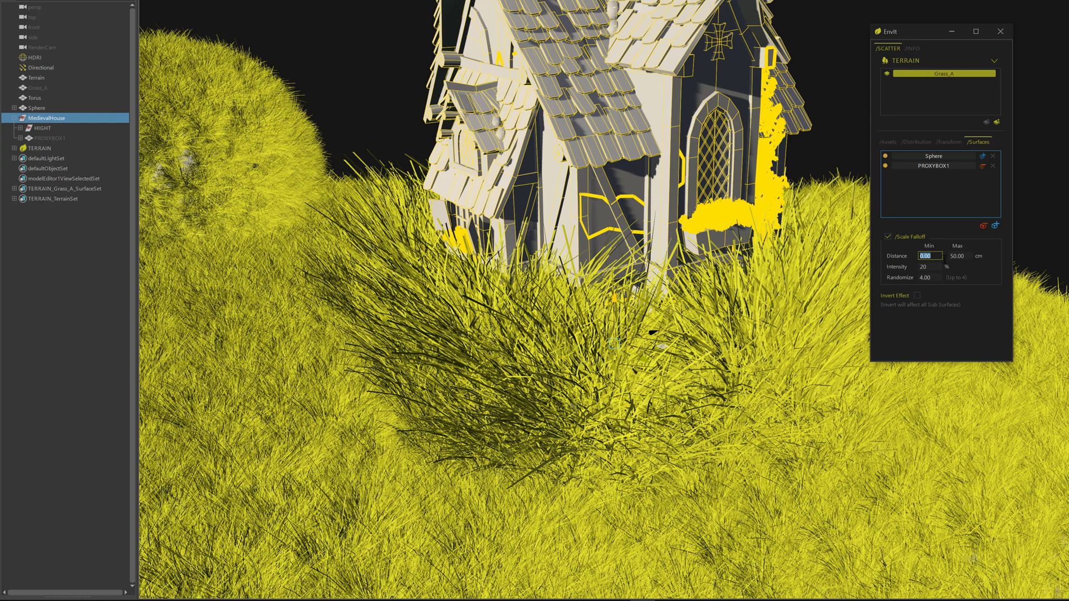
pyautogui.press('Tab')
pyautogui.write('100')
pyautogui.press('Return')
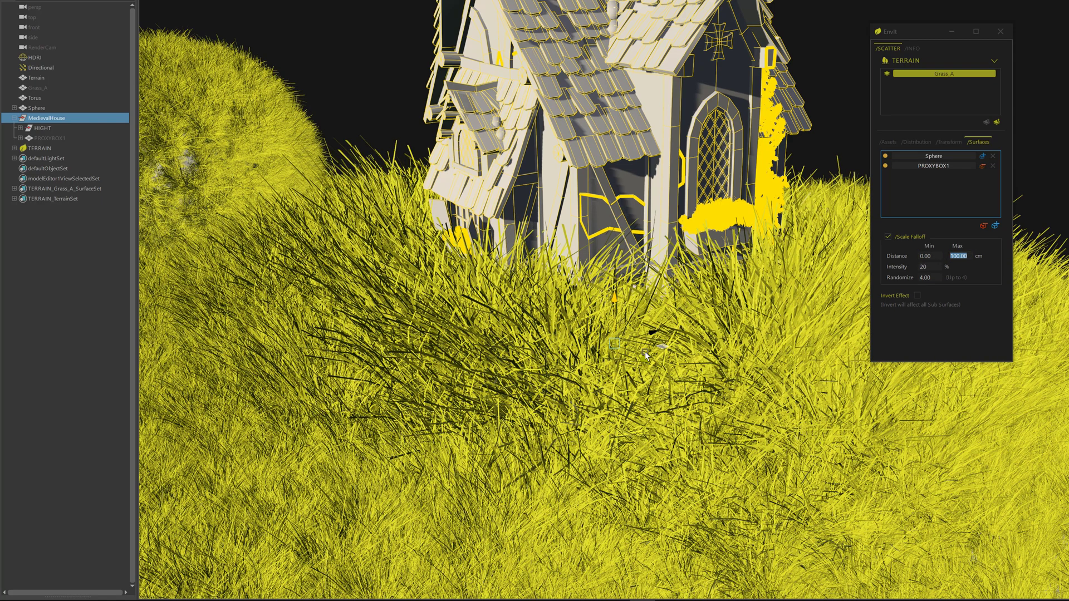
# Step: Set the falloff's intensity to 50% and its Randomize value to 2
pyautogui.scroll(-4, 645, 352)
pyautogui.keyDown('alt'); pyautogui.moveTo(680, 367); pyautogui.dragTo(740, 334); pyautogui.keyUp('alt')
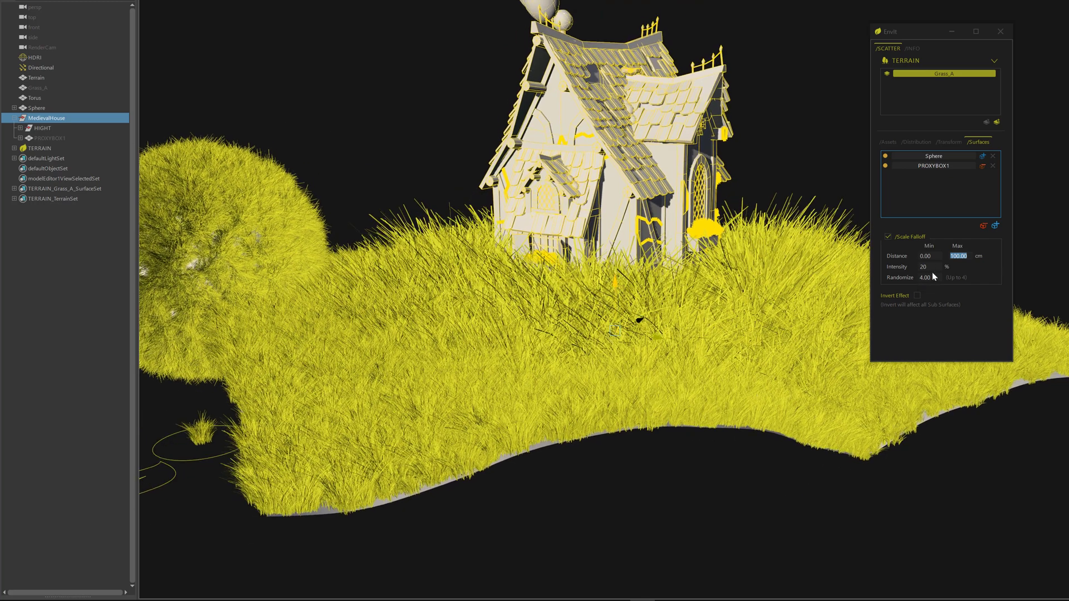
pyautogui.press('Tab')
pyautogui.press('Tab')
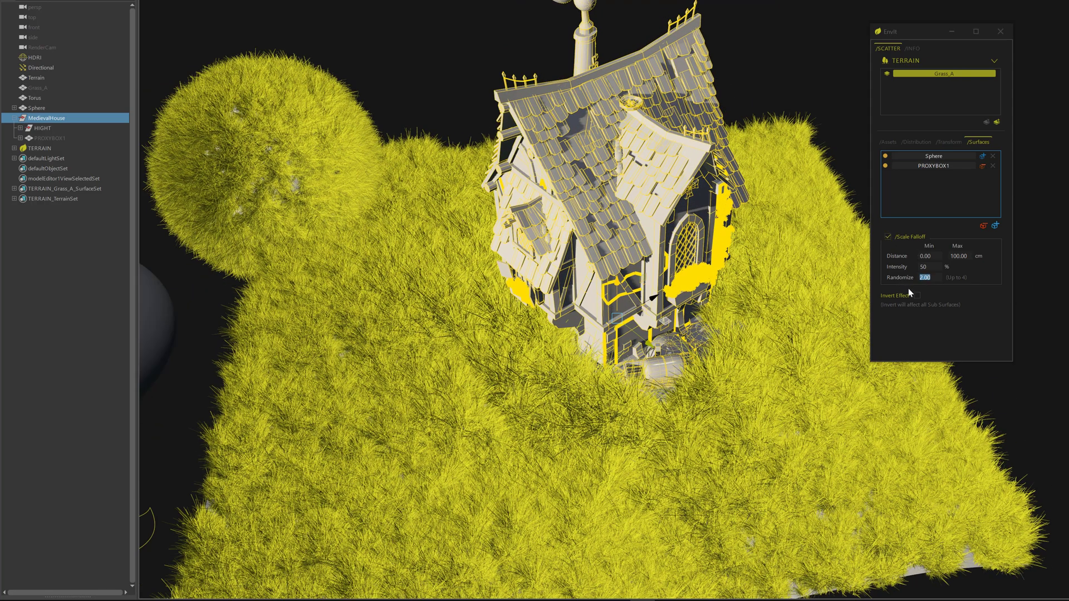
# Step: Disable Scale Falloff, enable Invert Effect, and deselect the house to check the grass patch around it
pyautogui.click(889, 237)
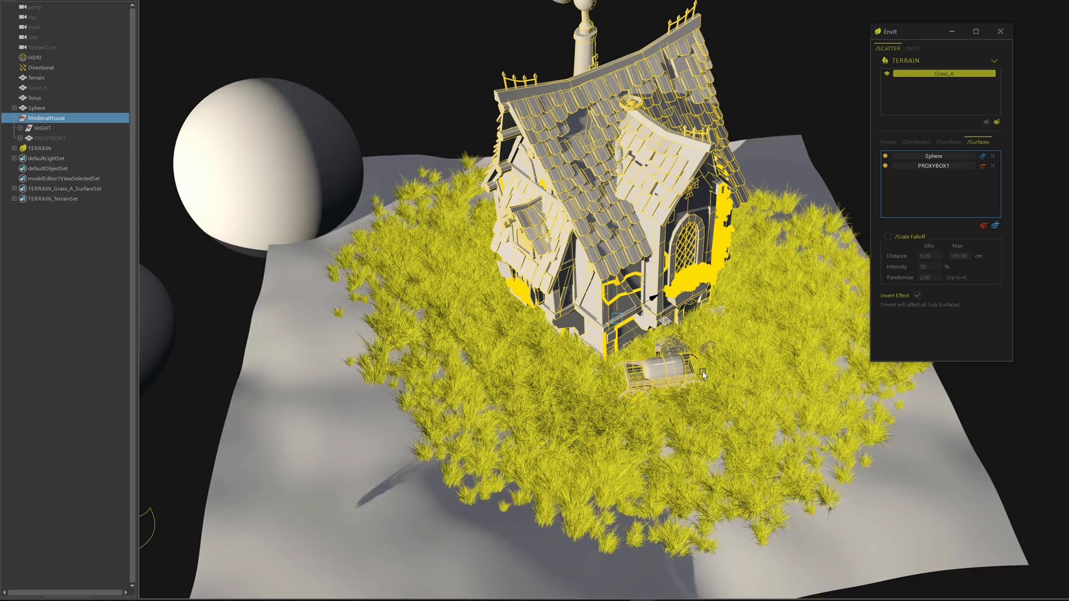
pyautogui.keyDown('alt'); pyautogui.moveTo(703, 375); pyautogui.dragTo(474, 237, button='right'); pyautogui.keyUp('alt')
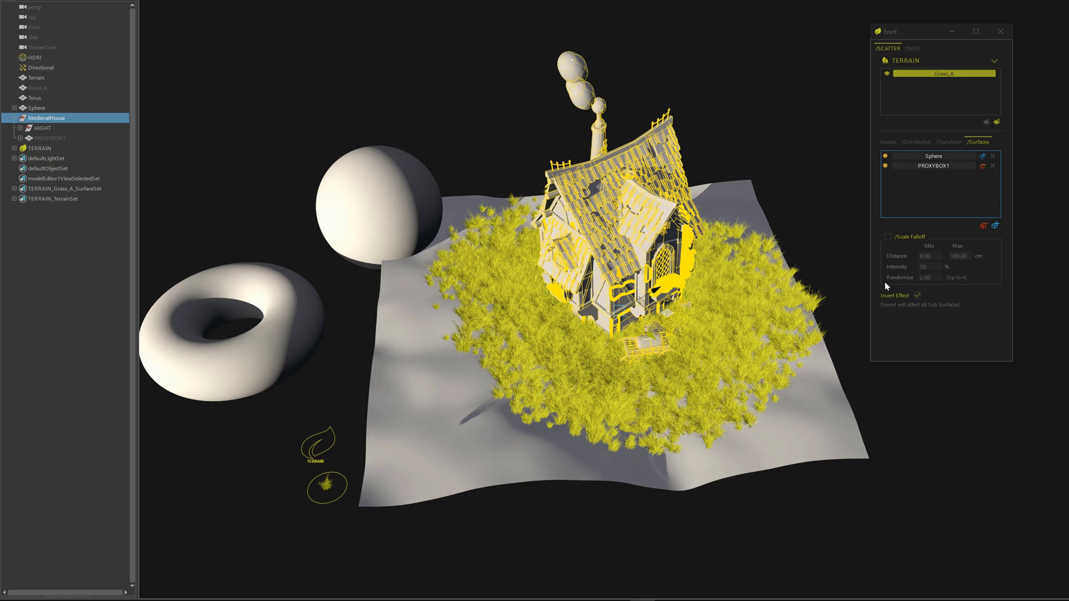
pyautogui.keyDown('alt'); pyautogui.moveTo(723, 306); pyautogui.dragTo(621, 269); pyautogui.keyUp('alt')
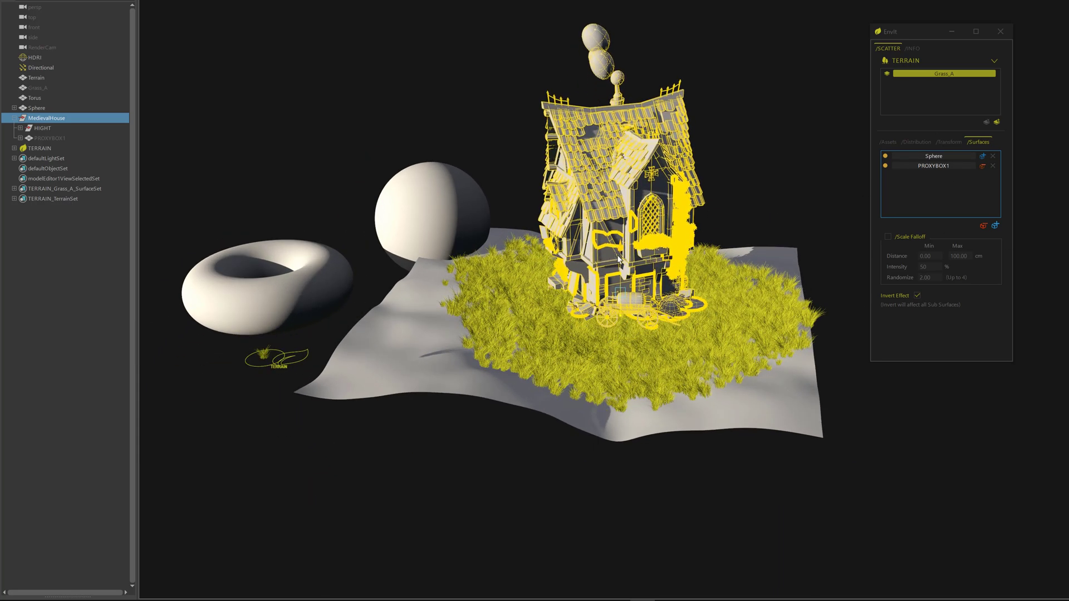
pyautogui.click(728, 184)
pyautogui.keyDown('alt'); pyautogui.moveTo(728, 184); pyautogui.dragTo(735, 198); pyautogui.keyUp('alt')
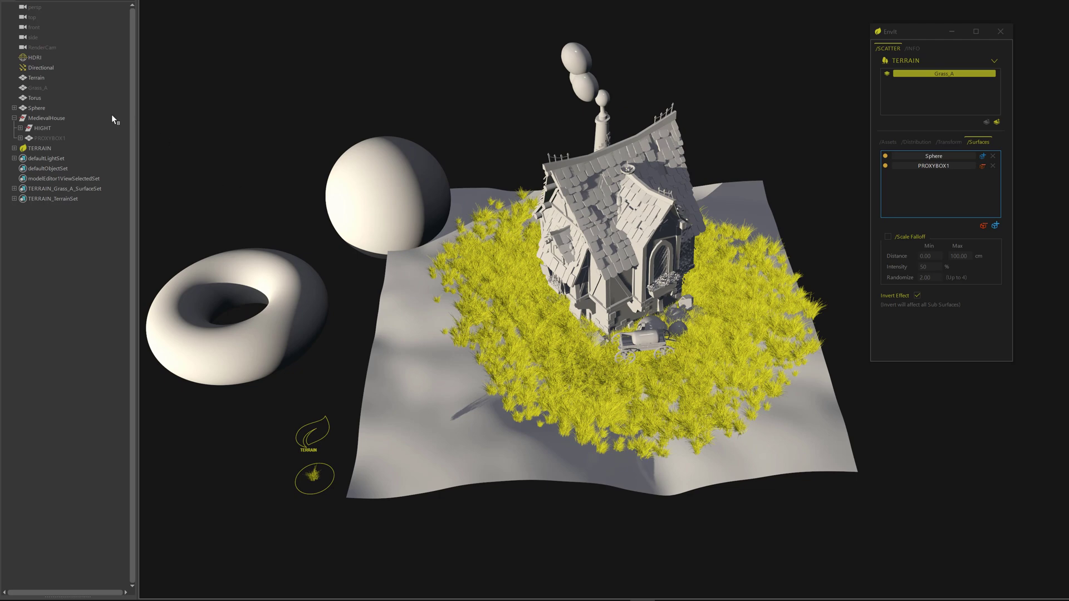
# Step: Select the MedievalHouse group and enable Scale Falloff with minimum distance 100 cm, maximum 0 cm, intensity 100% and Randomize 0
pyautogui.click(87, 119)
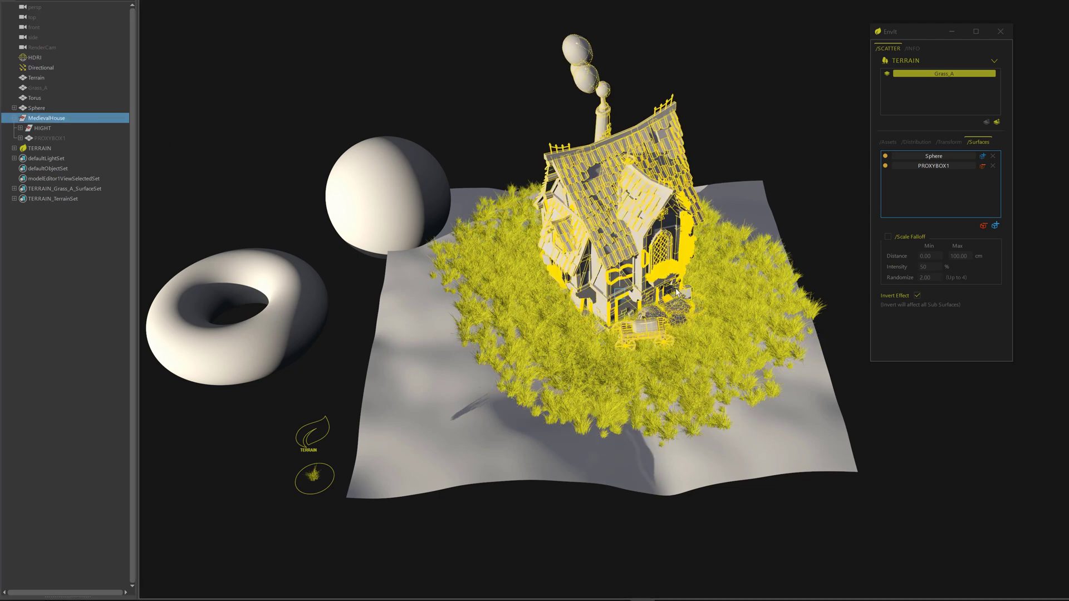
pyautogui.keyDown('alt'); pyautogui.moveTo(678, 292); pyautogui.dragTo(472, 281); pyautogui.keyUp('alt')
pyautogui.scroll(3, 472, 281)
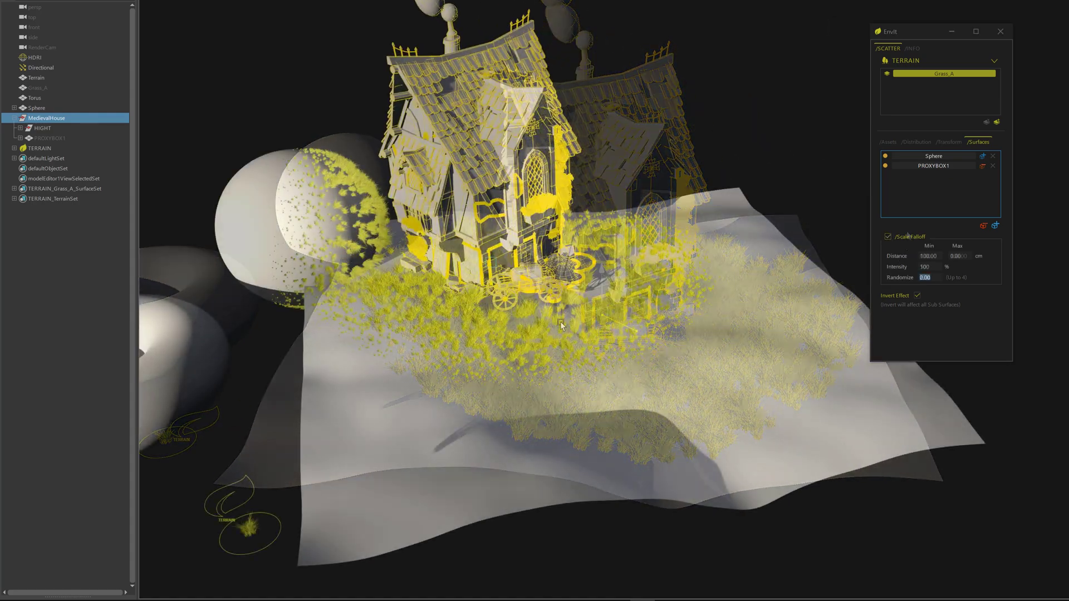
# Step: Move the MedievalHouse group from near the sphere back toward the middle of the terrain so the inverted grass patch follows
pyautogui.moveTo(560, 322); pyautogui.dragTo(638, 381)
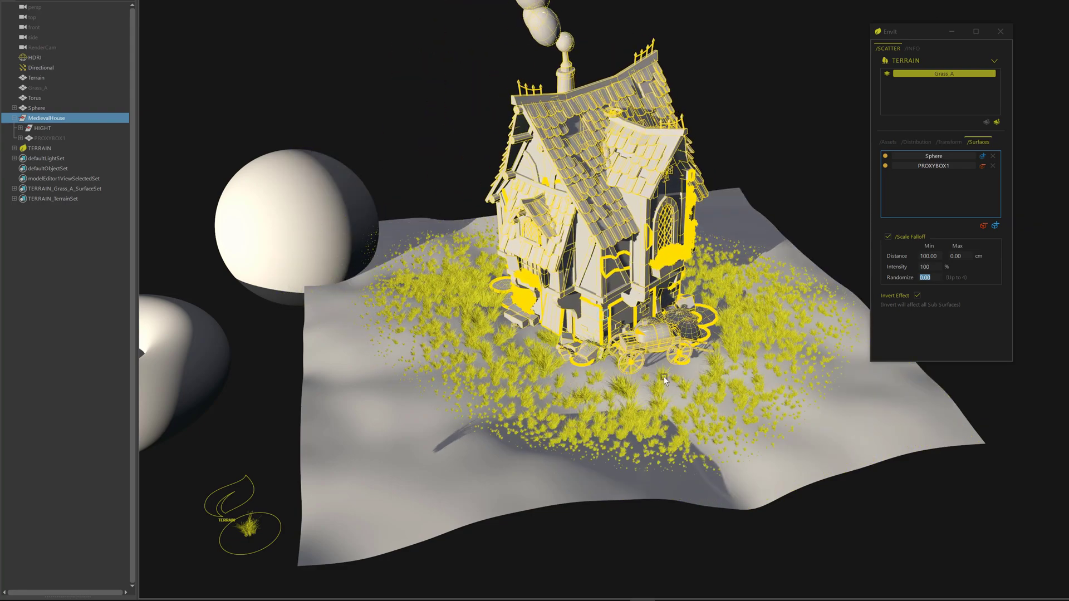
pyautogui.keyDown('alt'); pyautogui.moveTo(638, 382); pyautogui.dragTo(585, 378, button='right'); pyautogui.keyUp('alt')
pyautogui.keyDown('alt'); pyautogui.moveTo(585, 377); pyautogui.dragTo(560, 351); pyautogui.keyUp('alt')
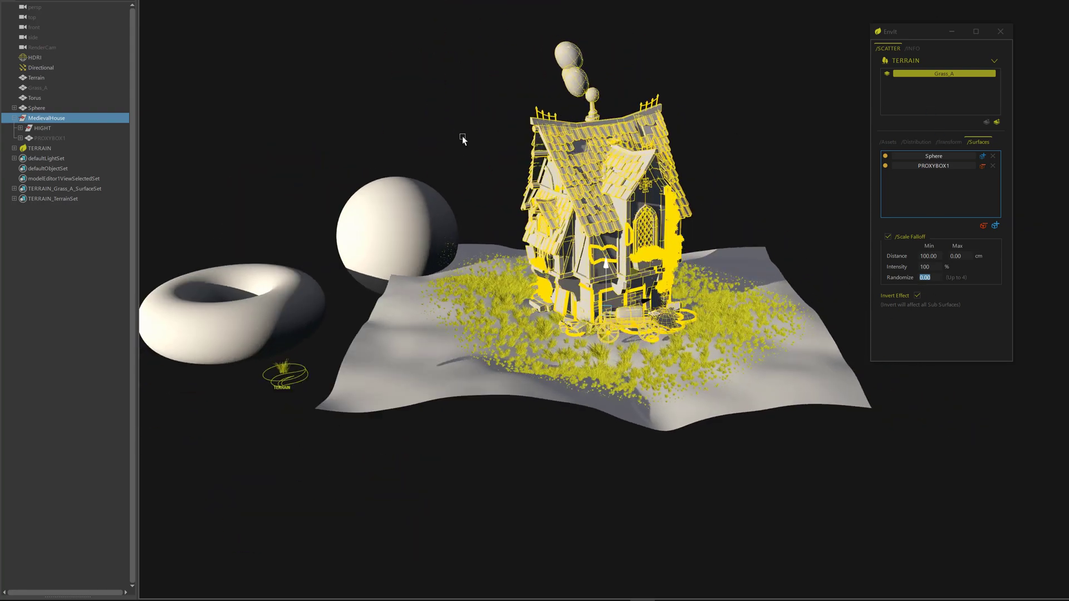